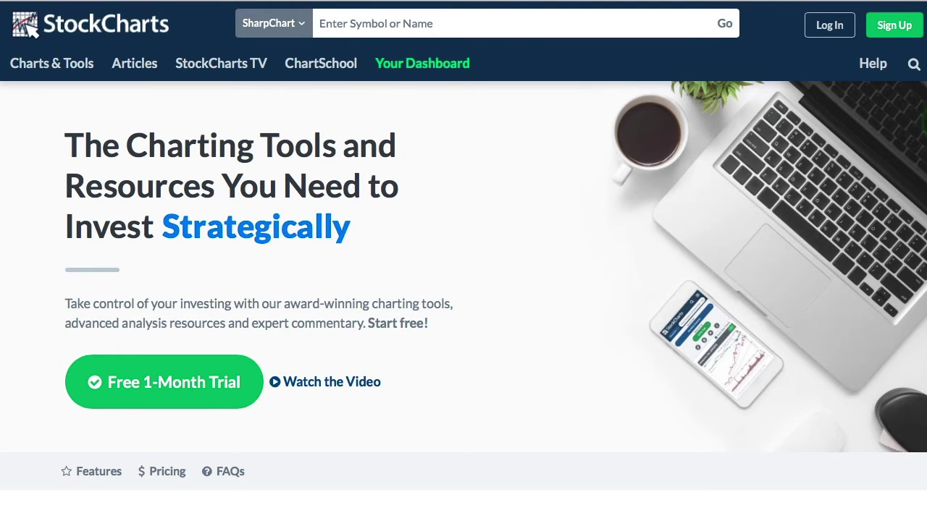
Narrow the window to the mobile layout and enter QQQ as the chart symbol.
drag(926, 119, 540, 123)
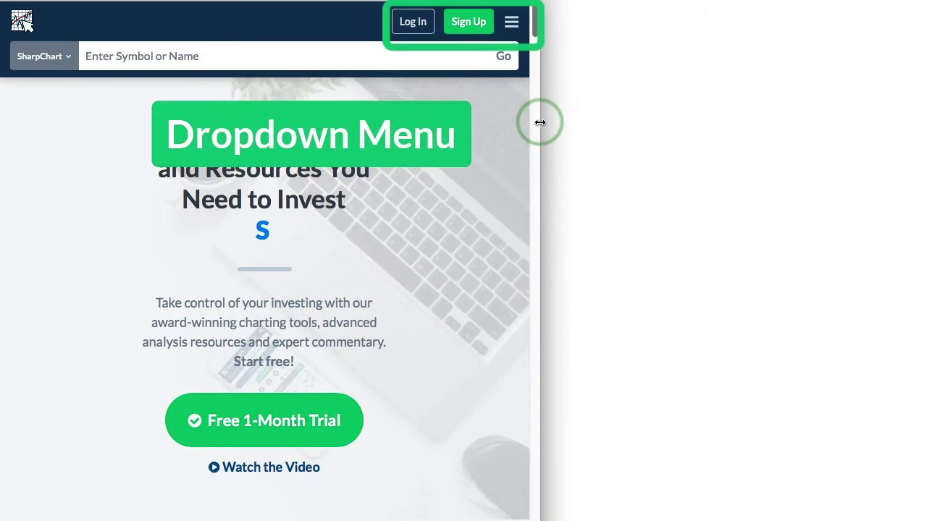
click(511, 25)
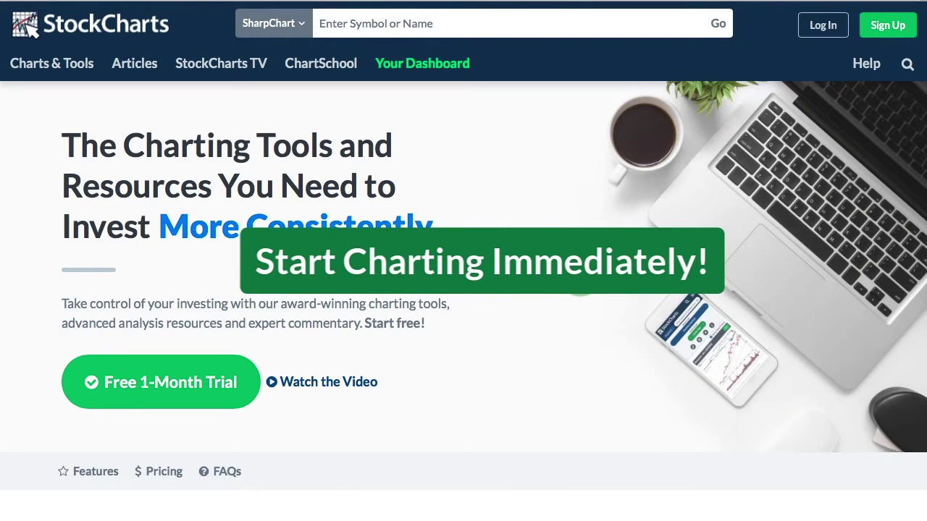
click(350, 23)
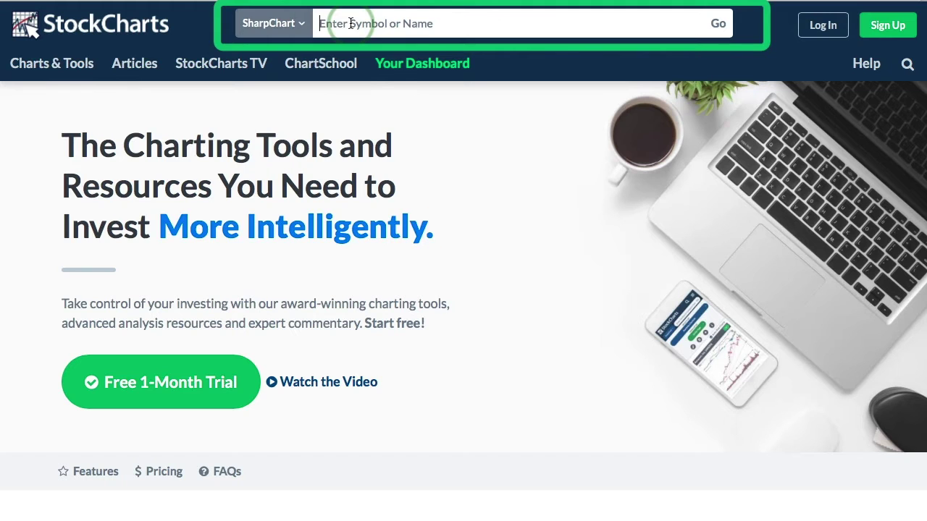
text(qqq)
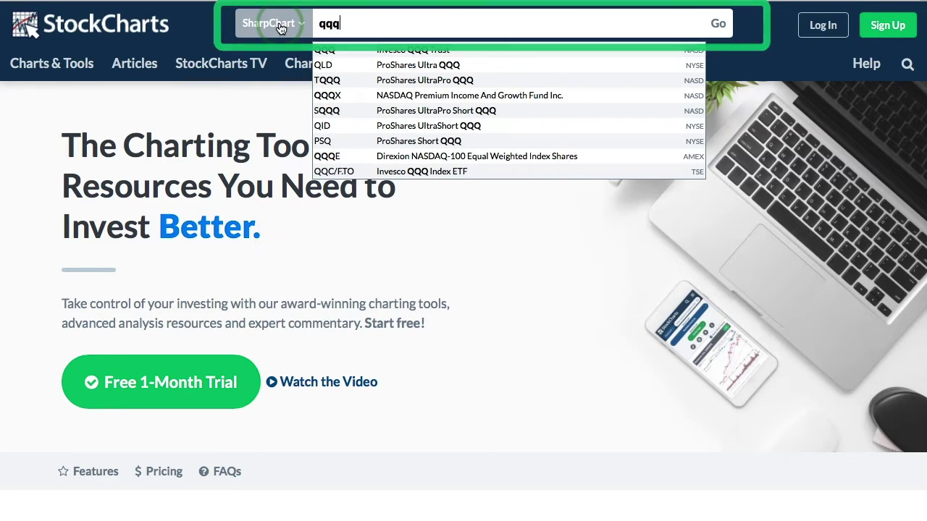
Pick a chart type and load the QQQ chart.
click(281, 27)
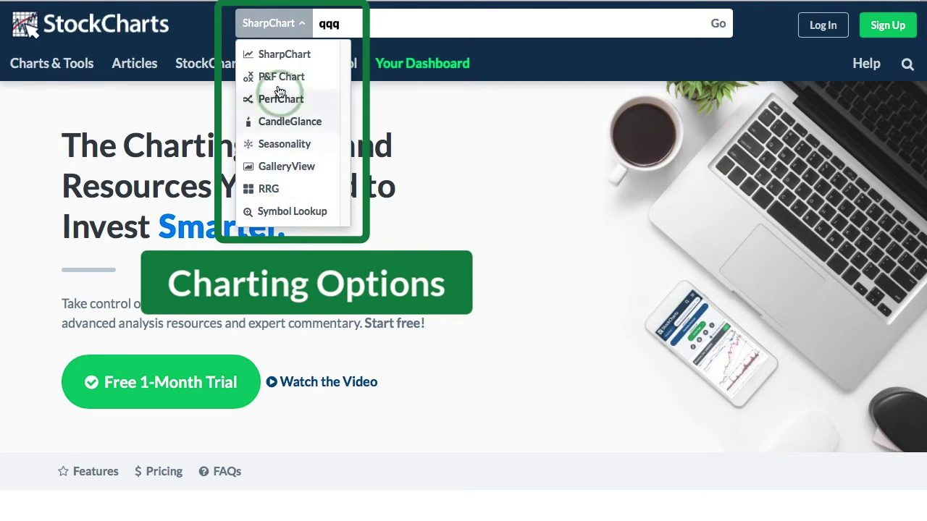
click(718, 26)
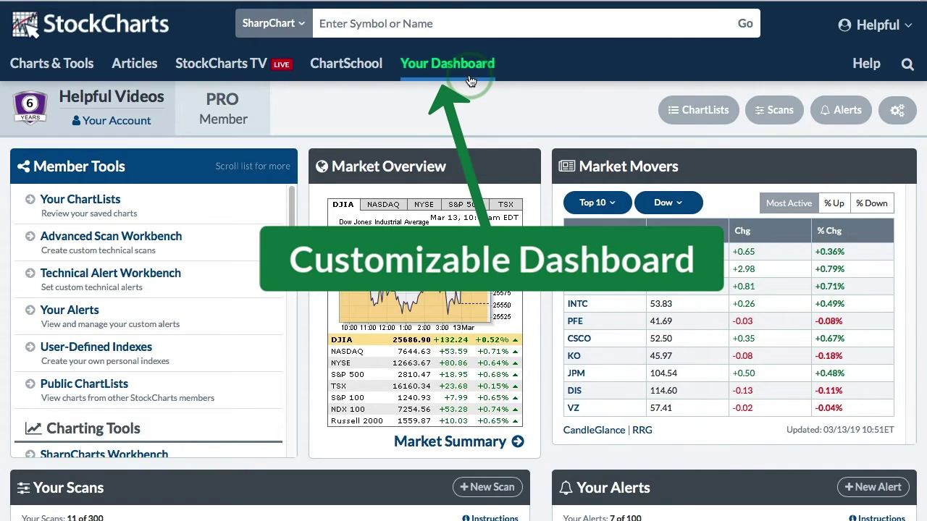
scroll(449, 243, down, 3)
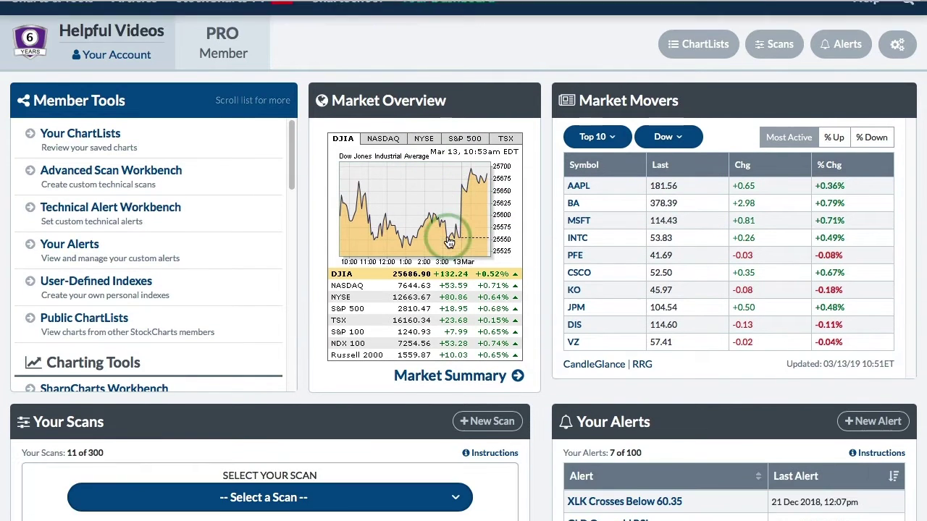
scroll(449, 242, up, 3)
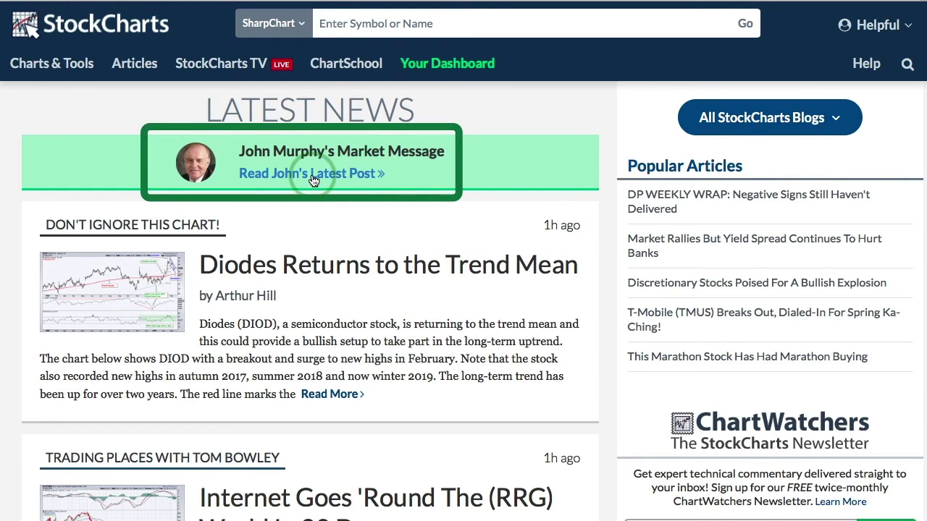
Scroll through the Latest News articles, then open and close the All StockCharts Blogs list.
scroll(312, 176, down, 3)
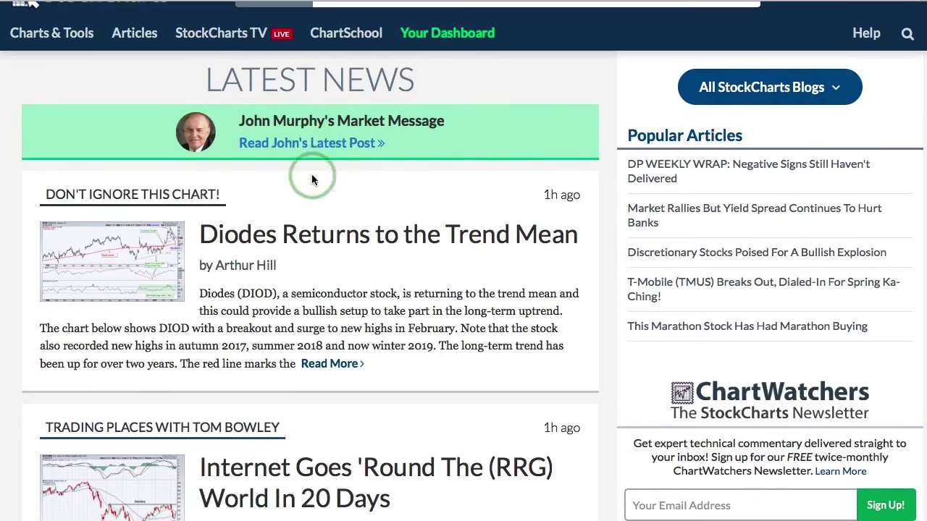
scroll(302, 242, down, 12)
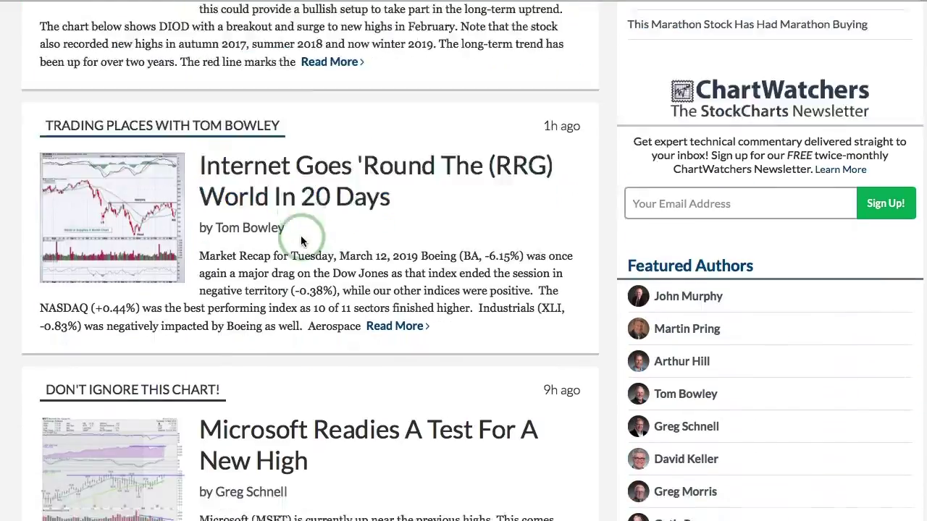
scroll(302, 241, down, 1)
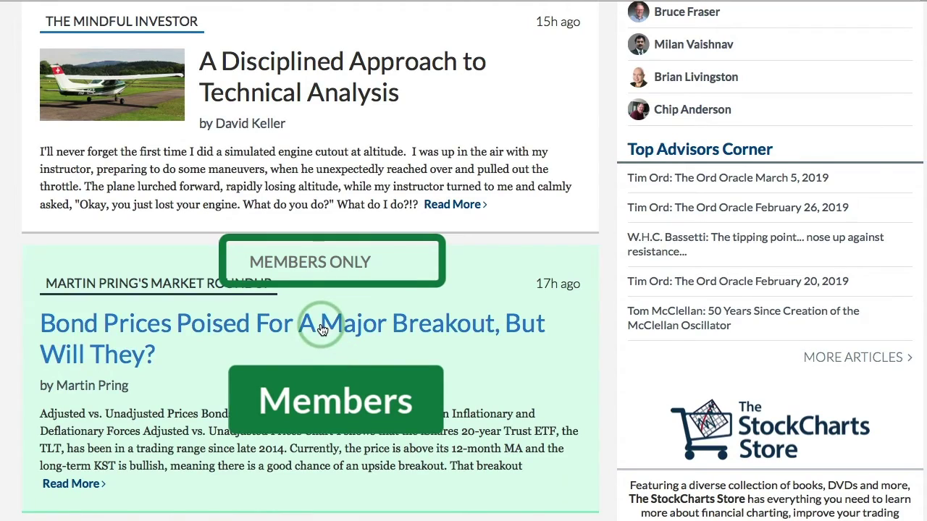
scroll(320, 326, up, 10)
scroll(320, 326, up, 3)
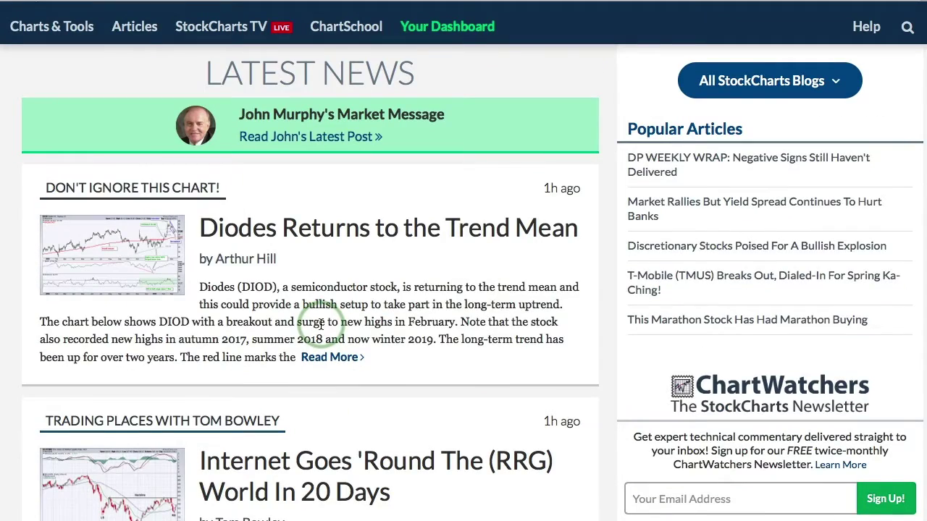
click(750, 82)
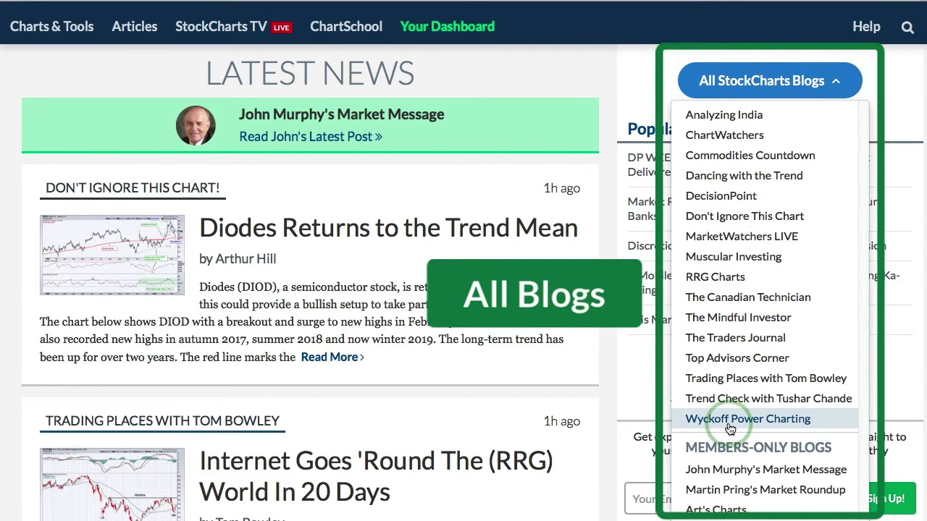
click(612, 255)
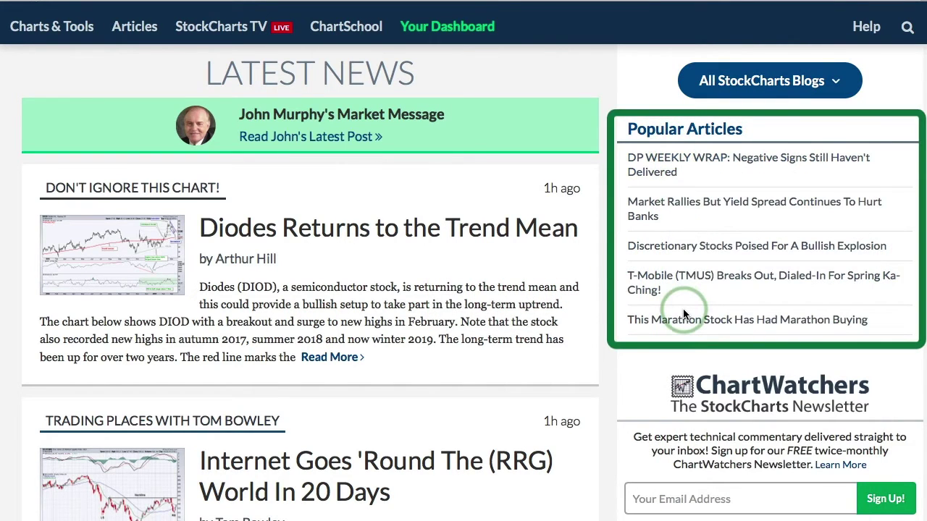
Scroll further down the recent and popular articles list.
scroll(683, 308, down, 5)
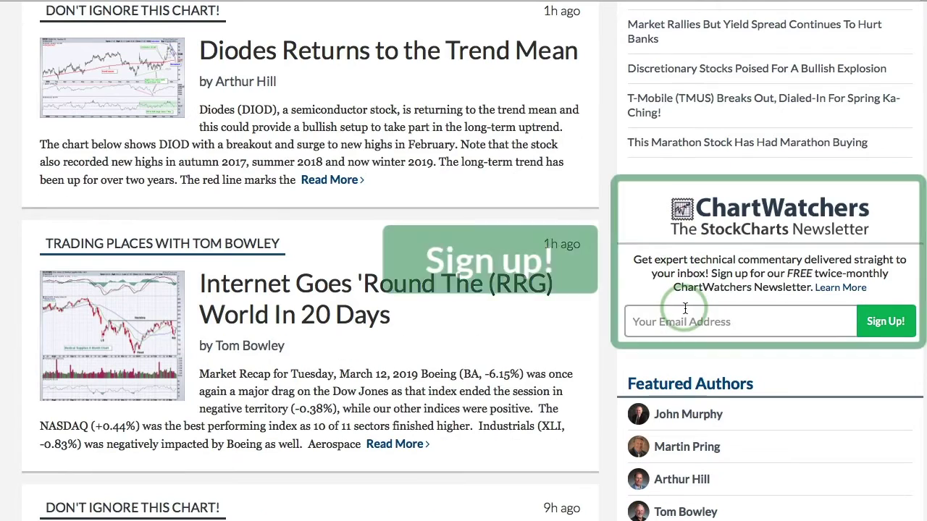
click(699, 322)
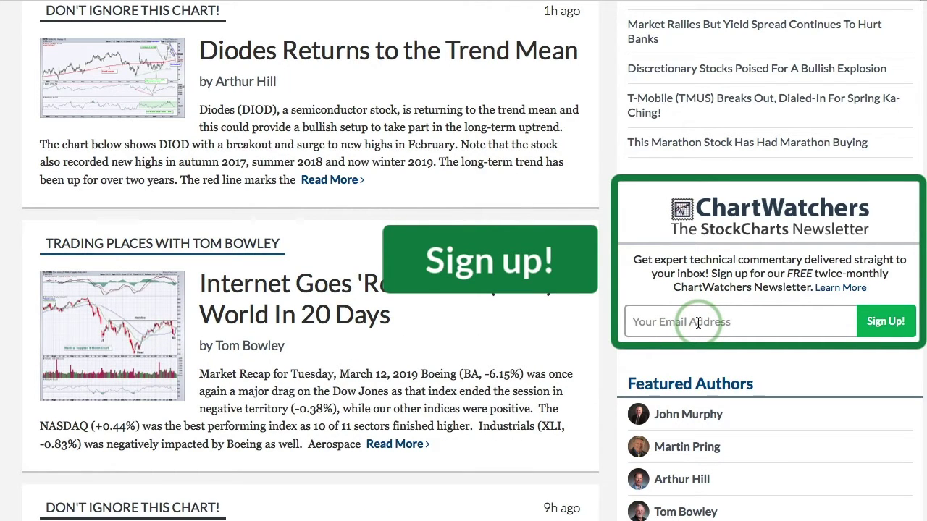
scroll(698, 322, down, 6)
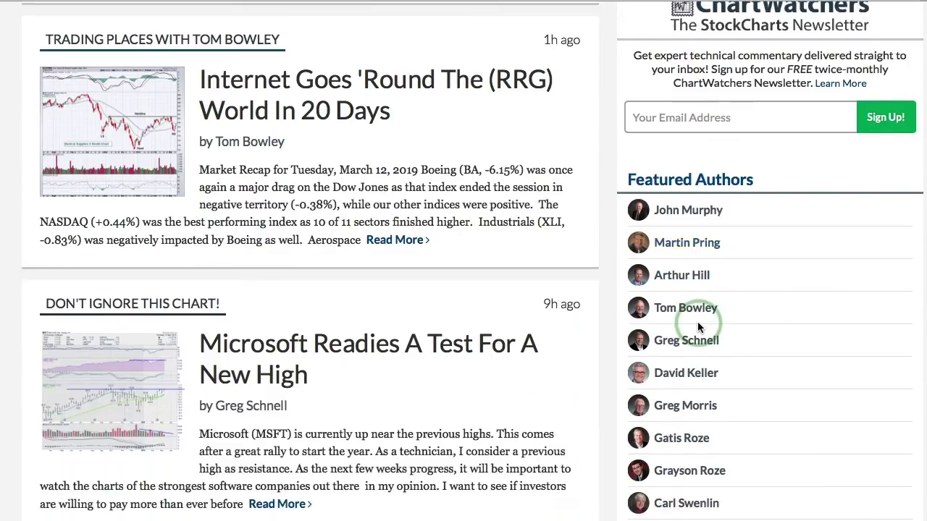
scroll(698, 323, down, 8)
scroll(699, 326, down, 12)
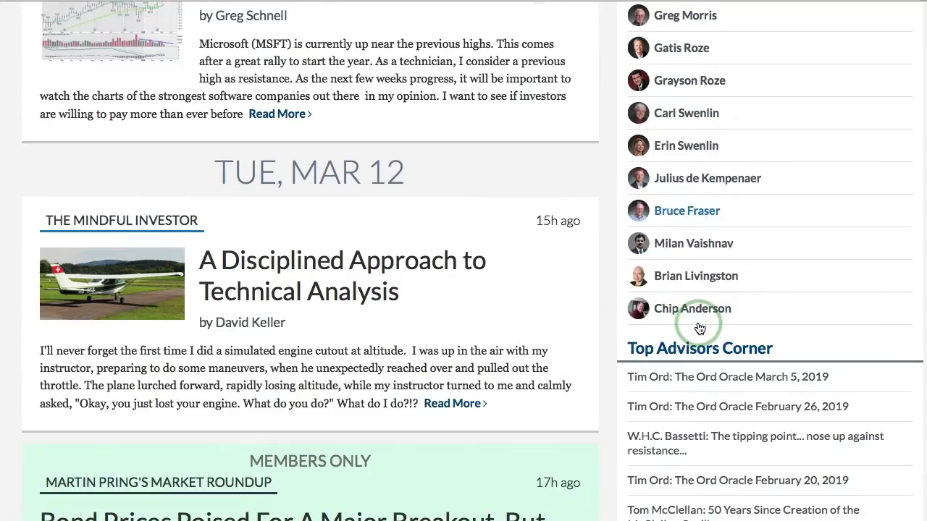
scroll(699, 325, down, 5)
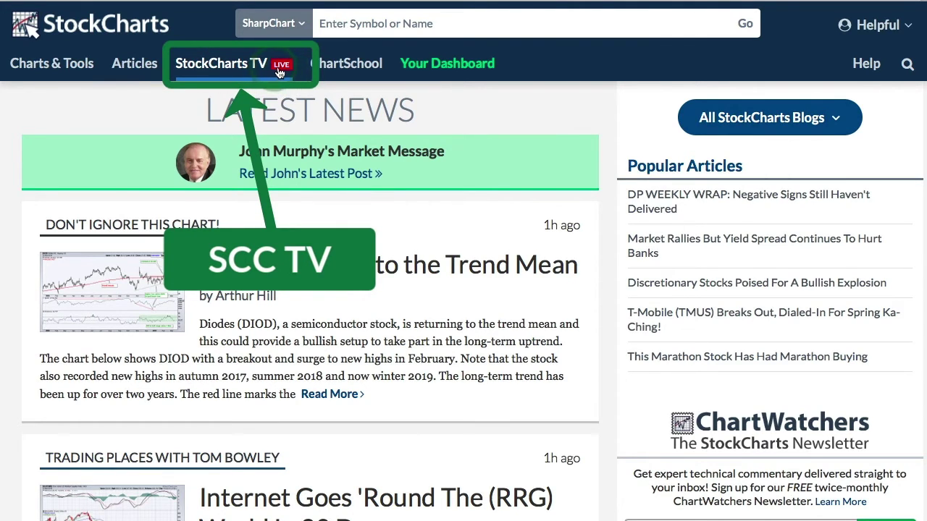
Open StockCharts TV, browse the schedule and play the 7:00 am Market Buzz show on demand.
click(241, 68)
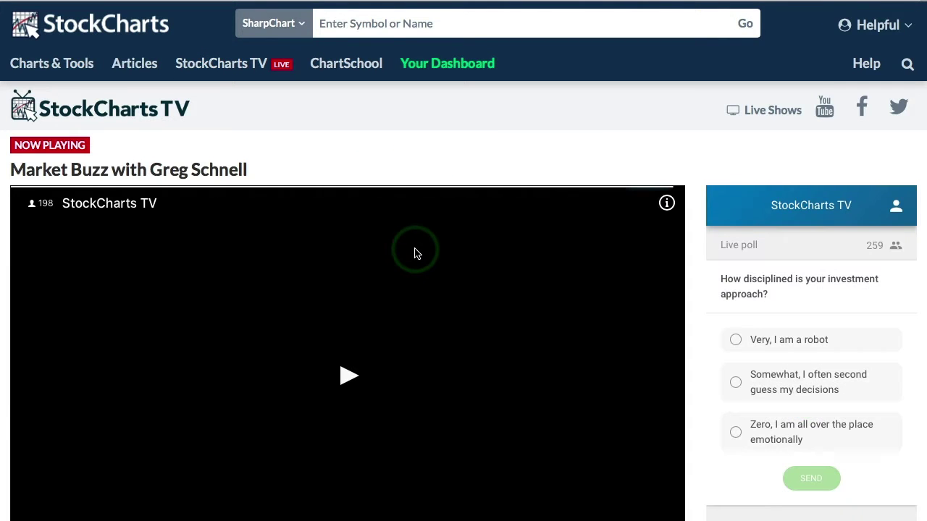
scroll(417, 253, down, 2)
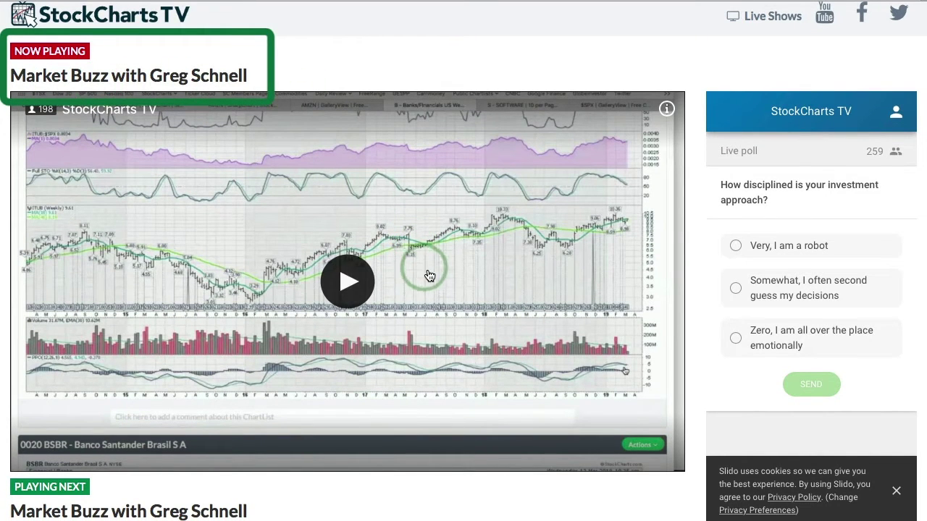
scroll(426, 271, down, 3)
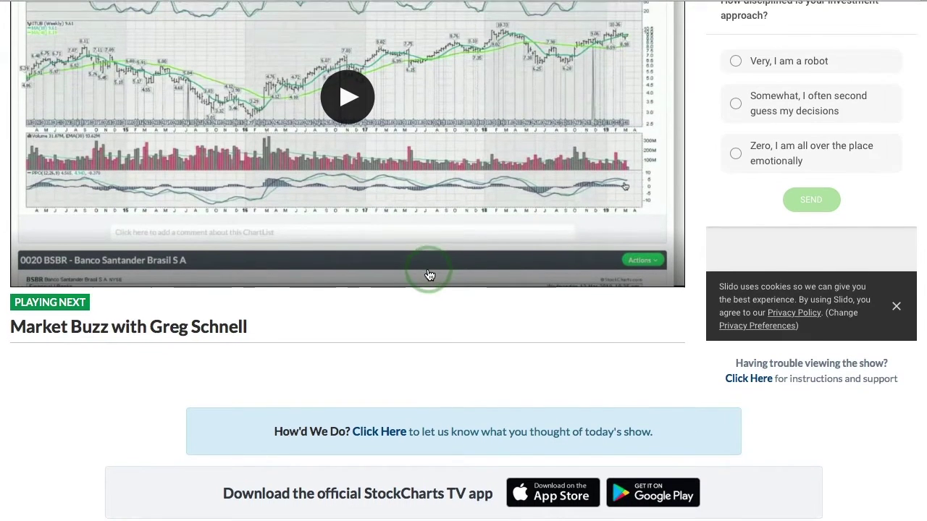
scroll(427, 274, down, 4)
scroll(428, 273, down, 4)
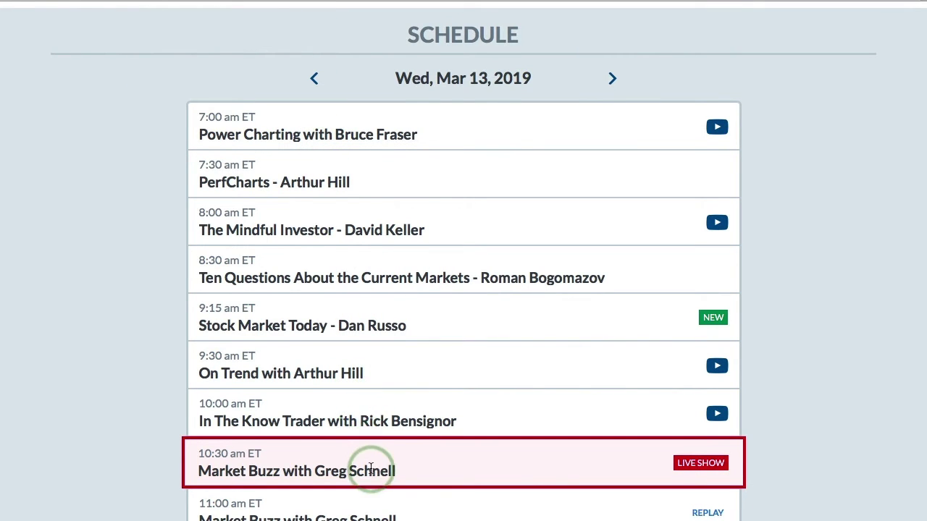
scroll(368, 467, down, 3)
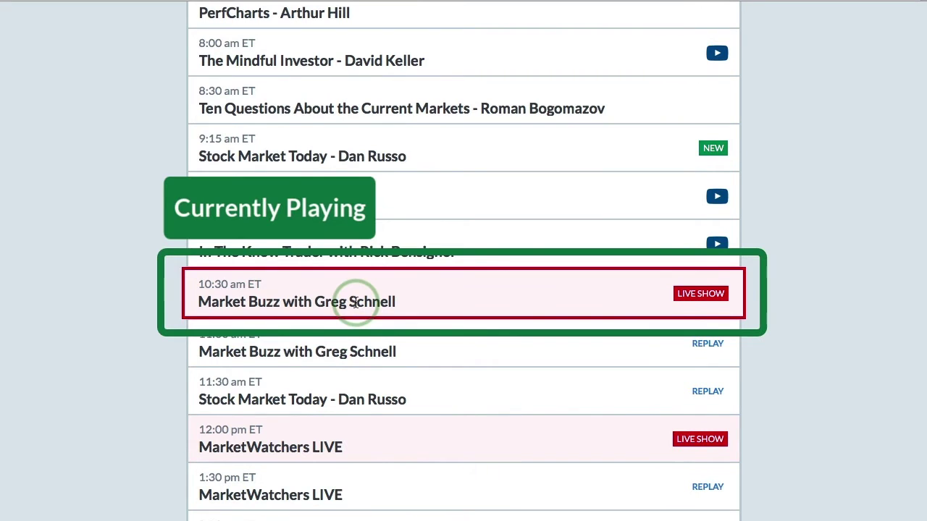
scroll(372, 366, down, 1)
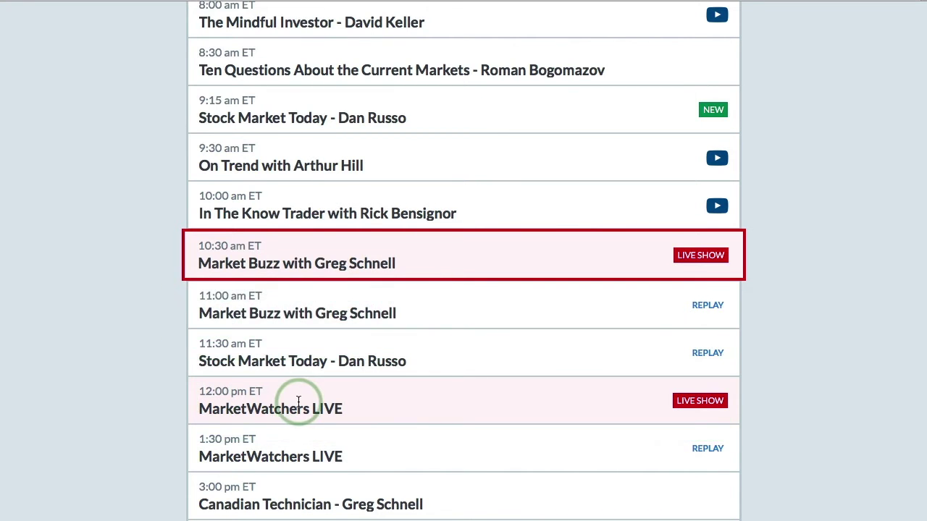
scroll(298, 401, up, 3)
scroll(298, 402, up, 2)
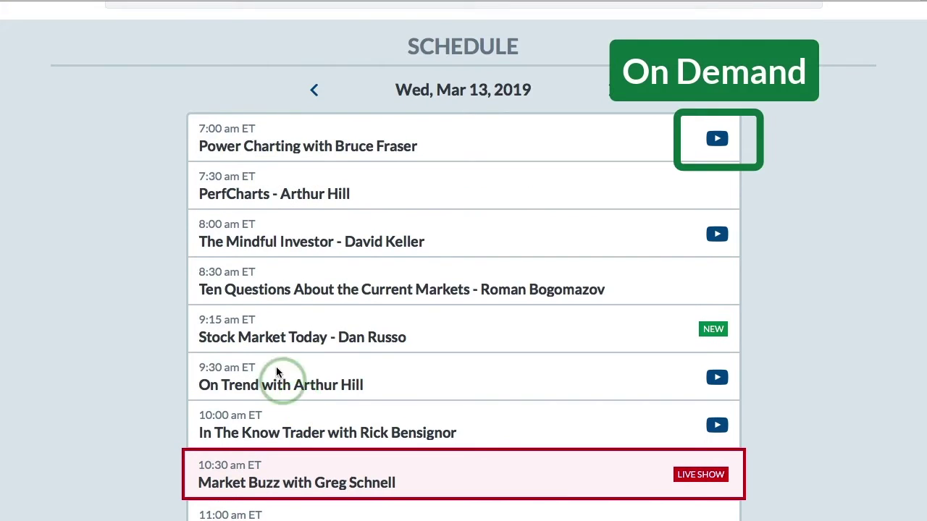
click(716, 142)
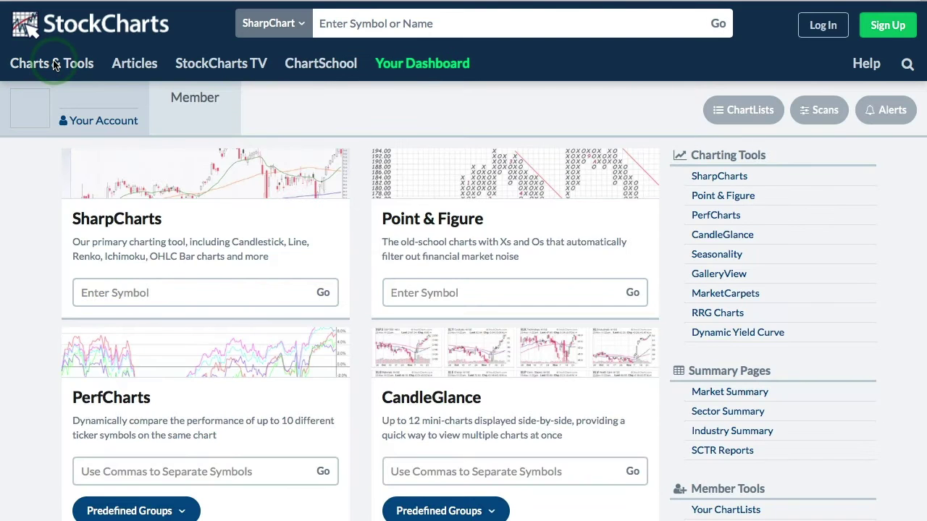
On Charts & Tools, chart the S&P Sector ETFs predefined group in PerfCharts.
click(543, 294)
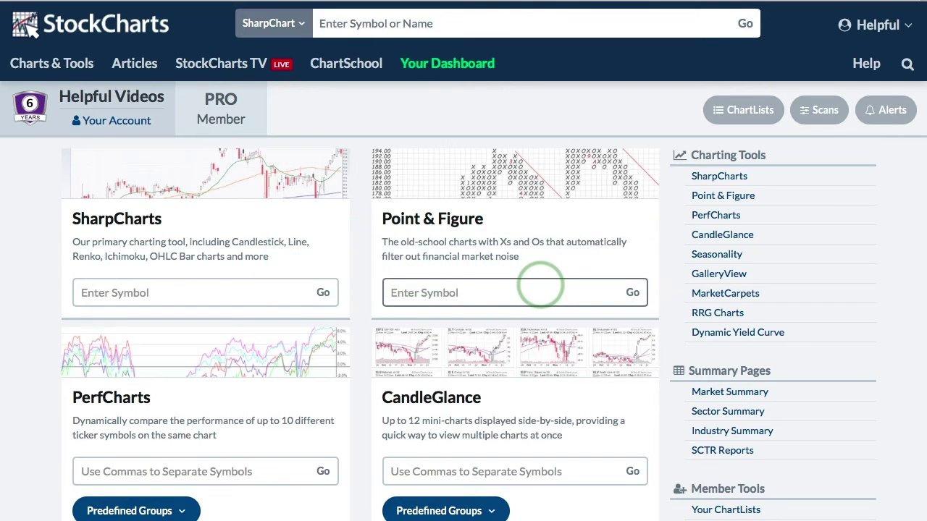
click(118, 291)
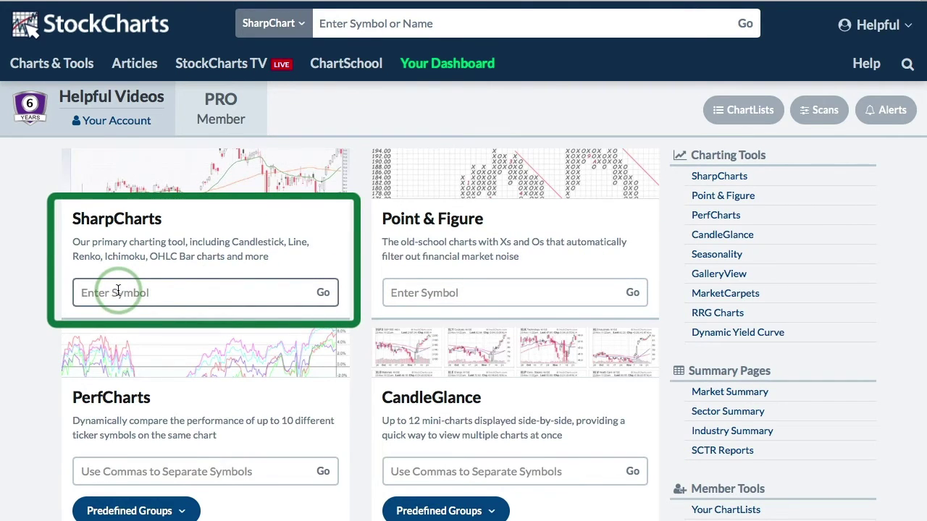
click(449, 293)
scroll(445, 290, down, 3)
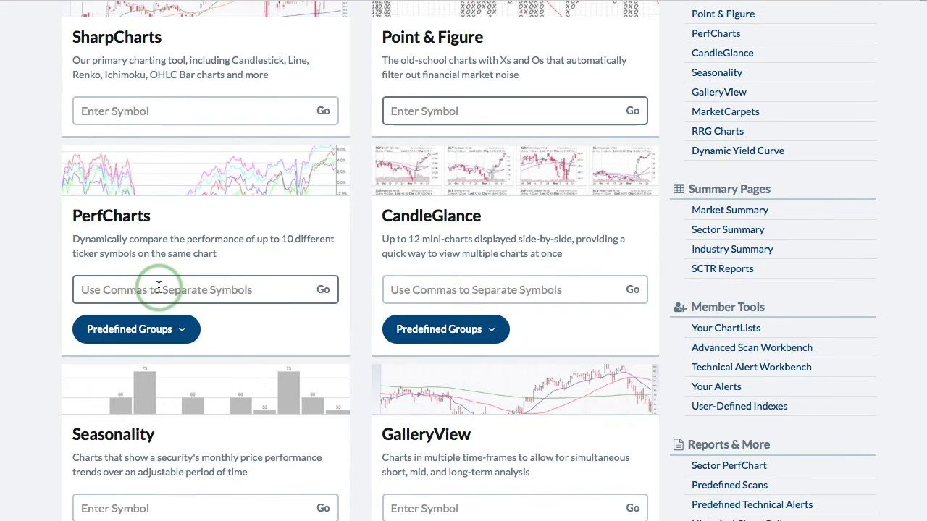
click(179, 330)
scroll(147, 384, down, 1)
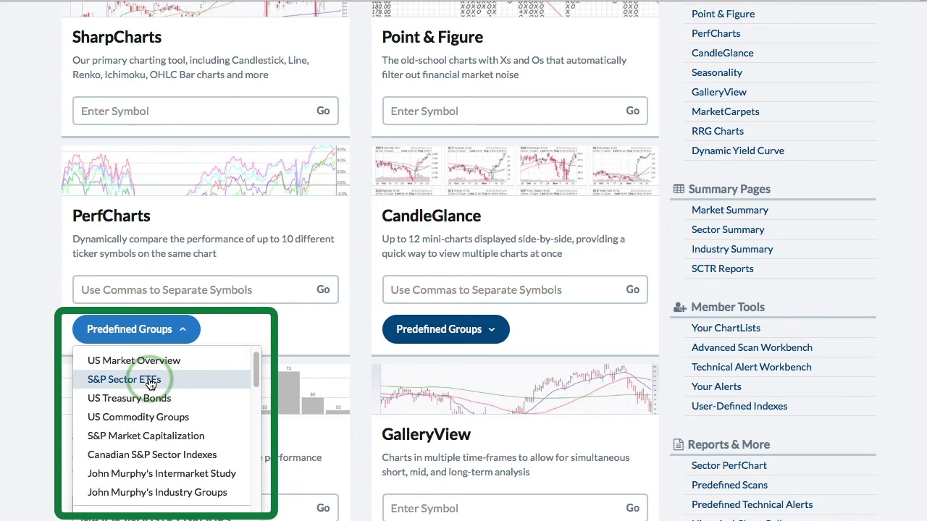
click(147, 380)
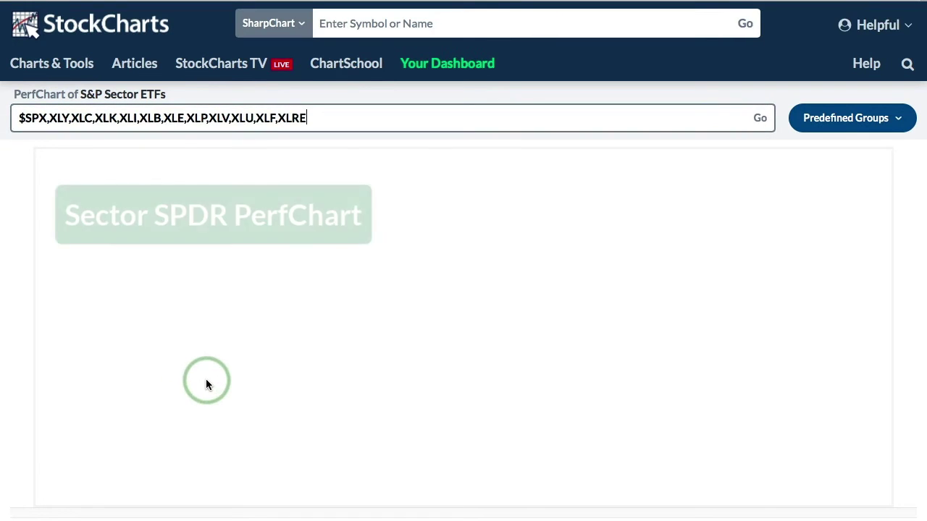
Browse the CandleGlance predefined groups list, then close it.
scroll(205, 379, down, 1)
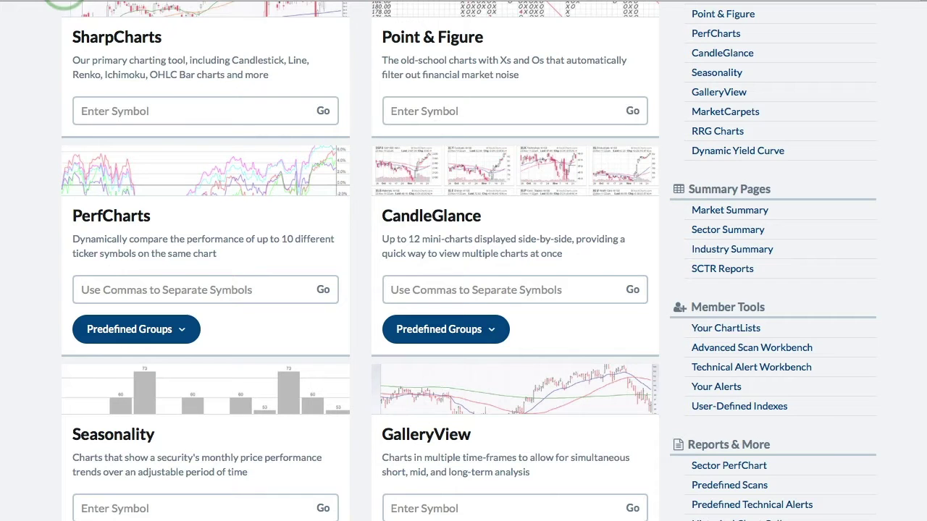
click(389, 253)
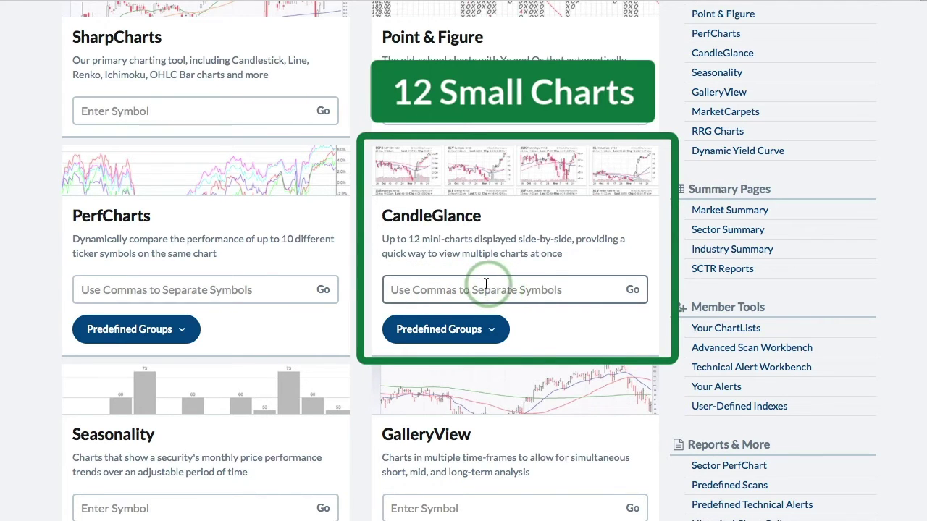
click(490, 331)
scroll(461, 379, down, 3)
scroll(460, 380, down, 1)
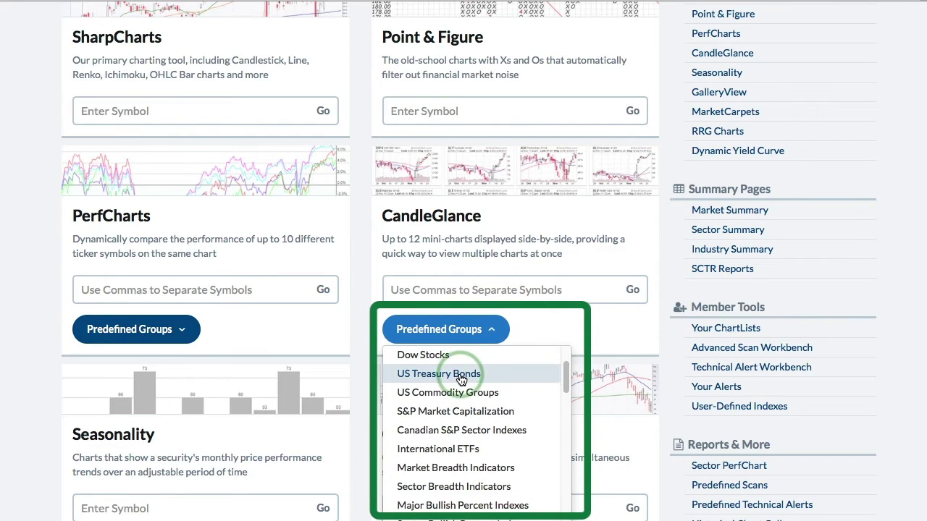
click(289, 324)
Scroll down to the Seasonality tool and select its symbol field.
scroll(290, 324, down, 2)
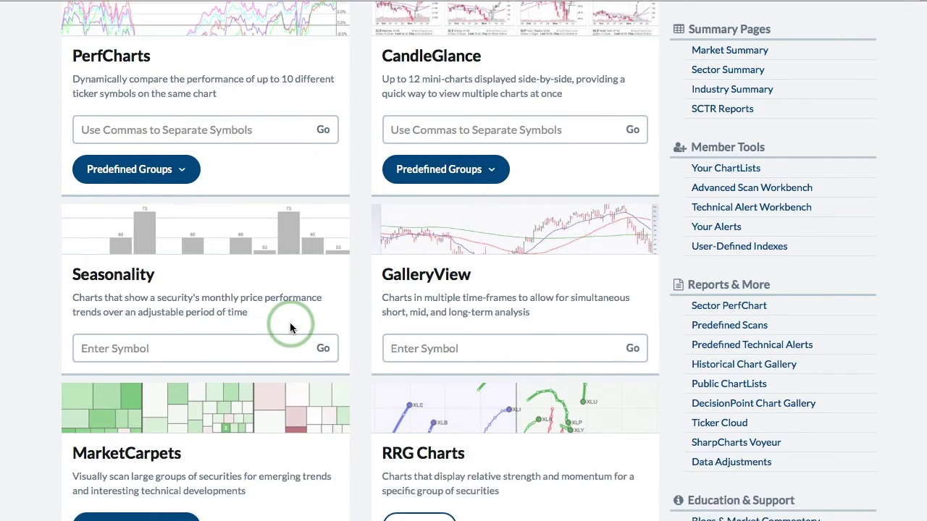
scroll(290, 328, down, 1)
click(234, 311)
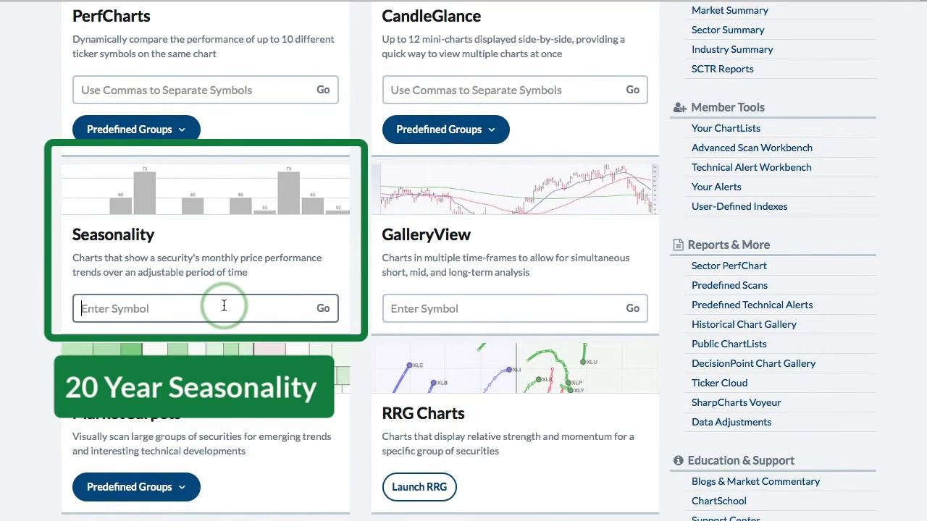
Chart SPY's 2015–2019 monthly seasonality, then select the GalleryView symbol field back on Charts & Tools.
click(323, 309)
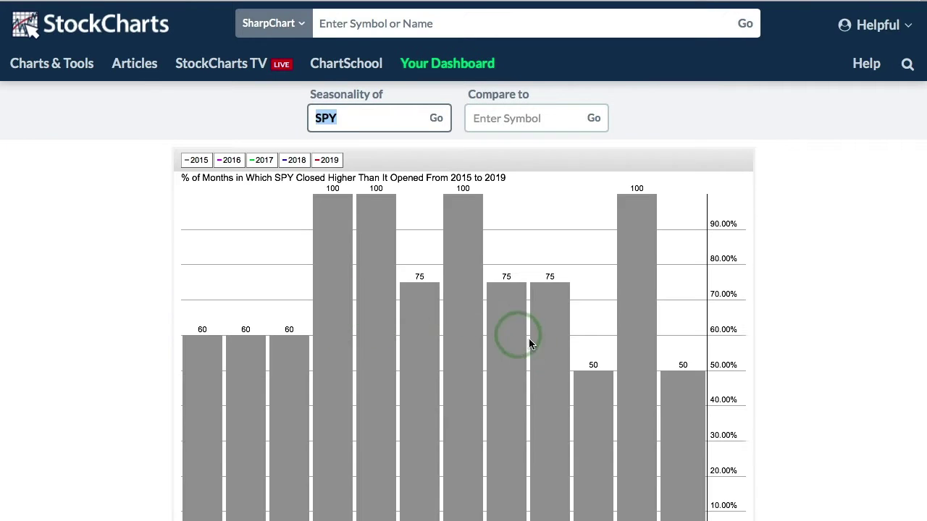
scroll(555, 360, down, 2)
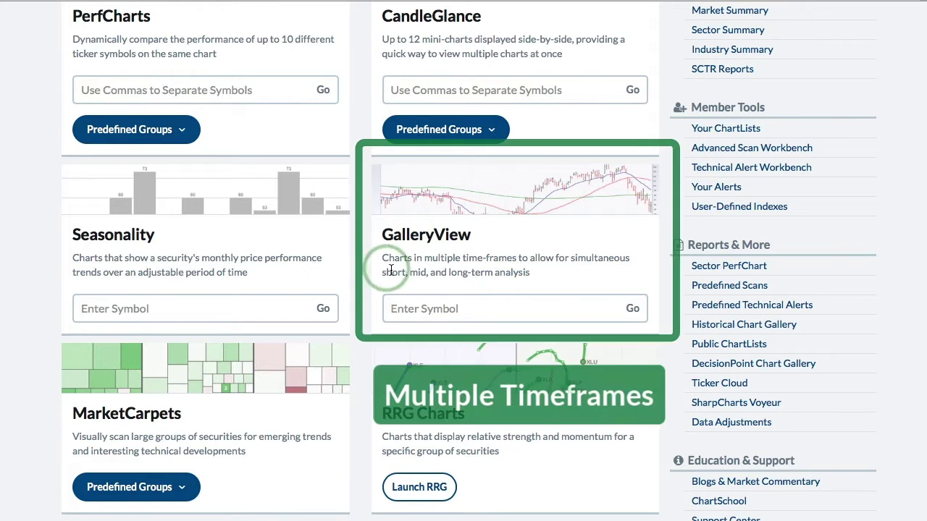
click(427, 305)
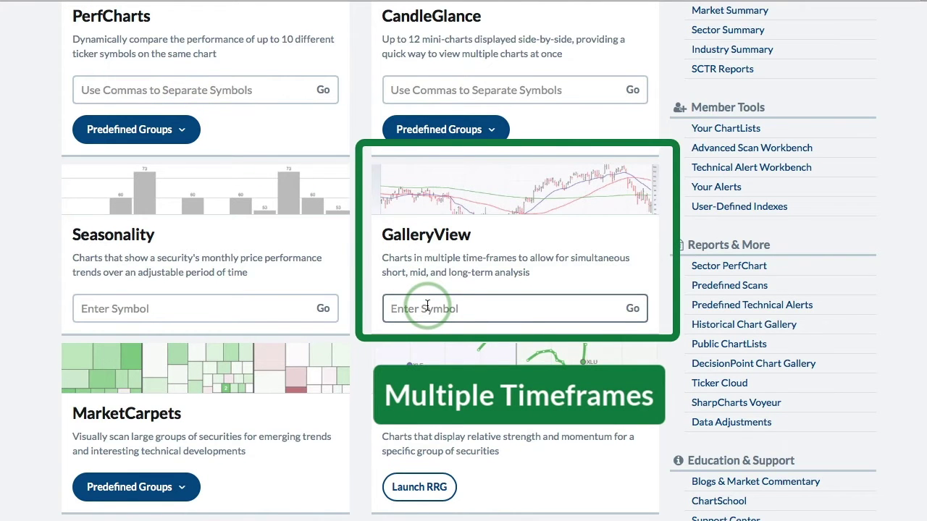
Launch the RRG tool from the RRG Charts card.
scroll(427, 290, down, 3)
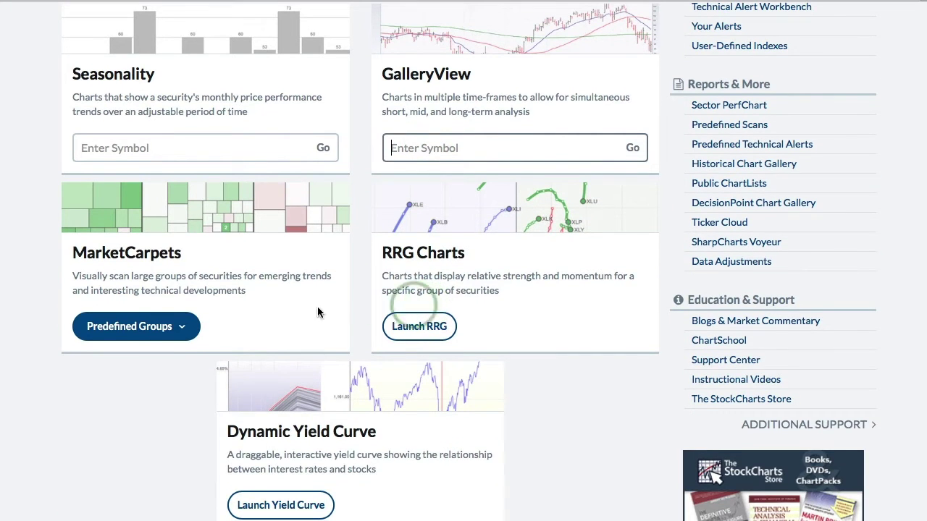
click(95, 327)
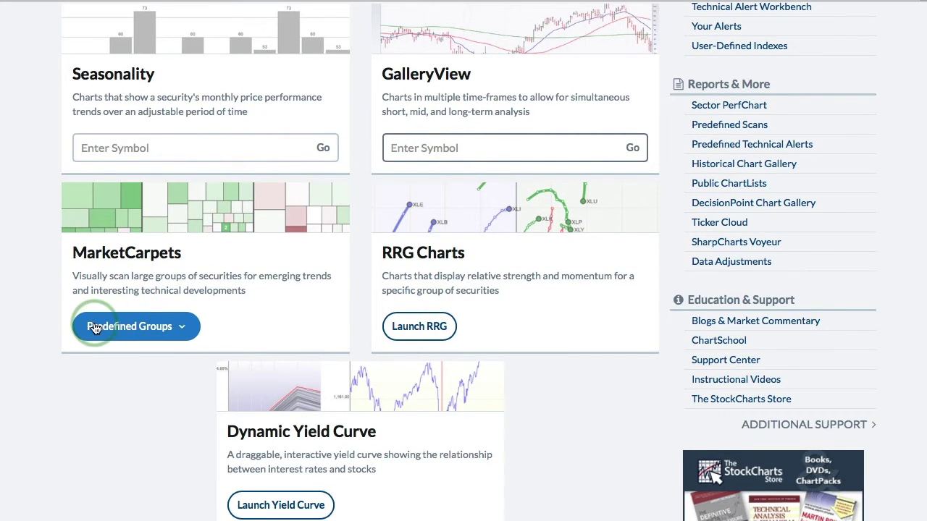
click(418, 326)
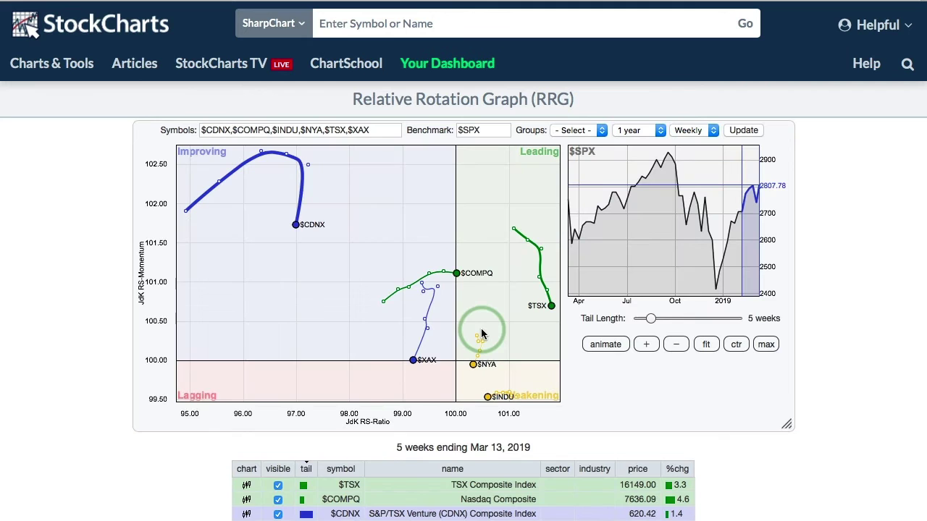
Plot the S&P 500 Sector ETFs group against SPY on the Relative Rotation Graph.
drag(481, 333, 298, 272)
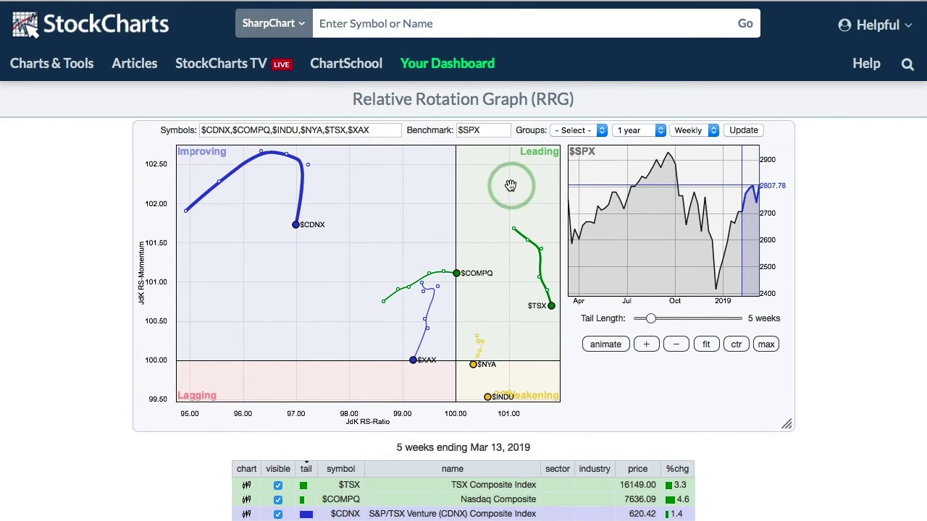
click(578, 130)
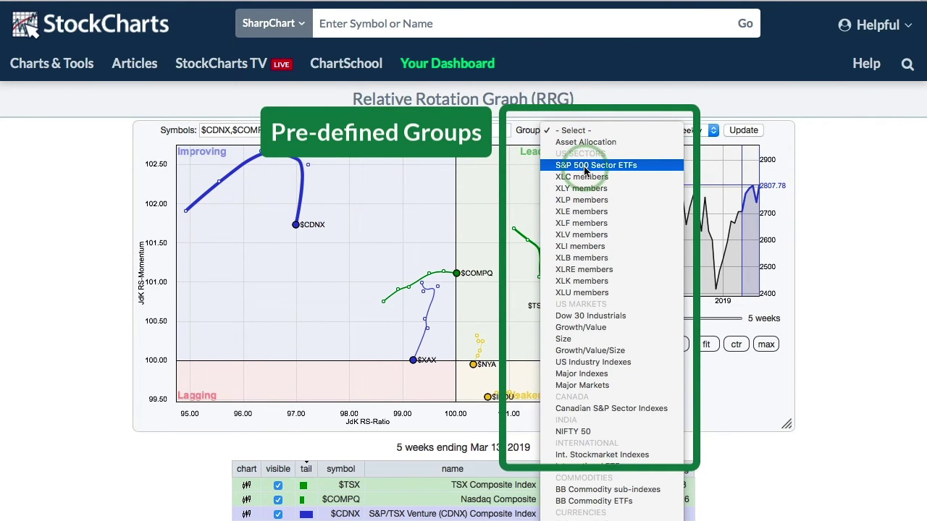
click(585, 167)
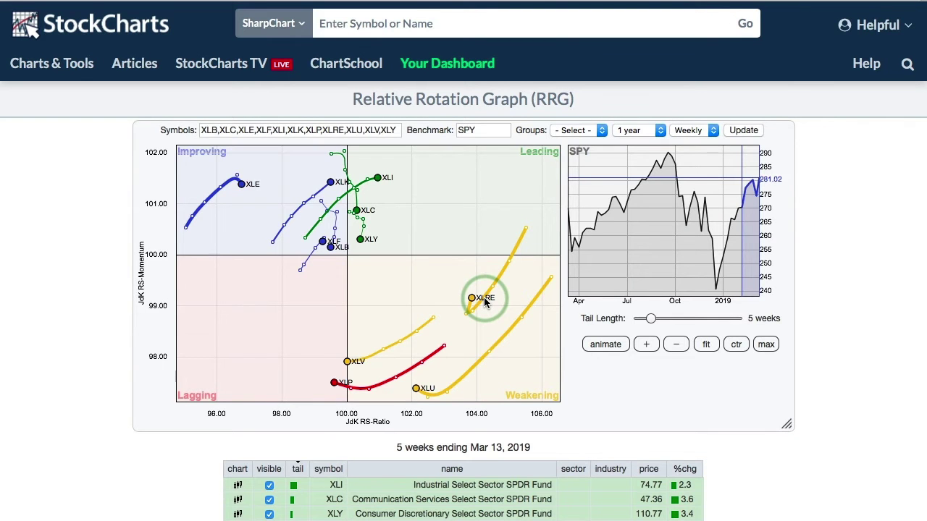
scroll(485, 303, down, 1)
scroll(485, 300, down, 1)
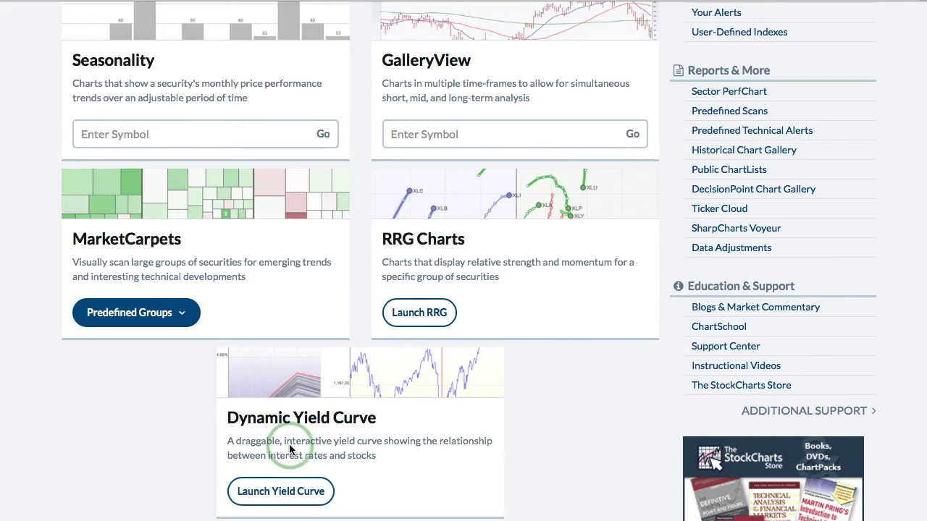
Open the Large Cap Stocks SCTR Reports from the Summary Pages section.
scroll(312, 447, down, 4)
scroll(316, 451, down, 3)
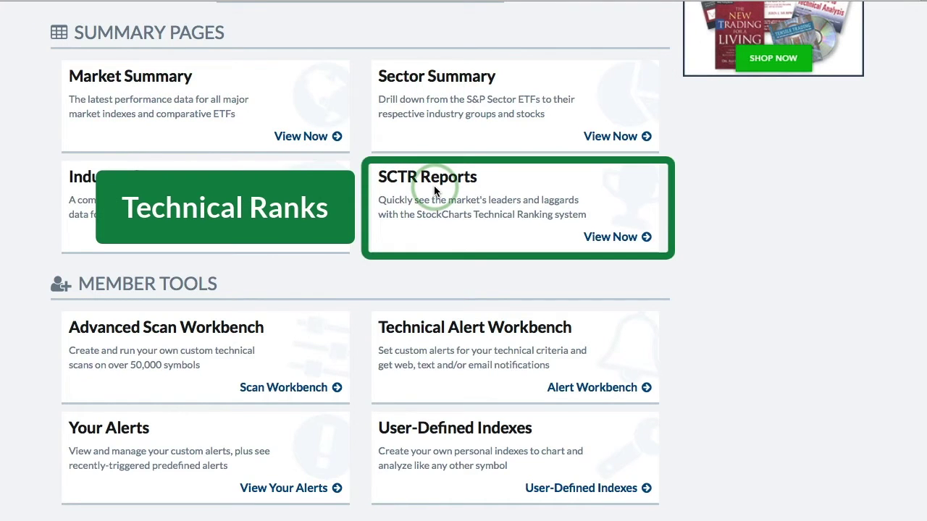
click(612, 233)
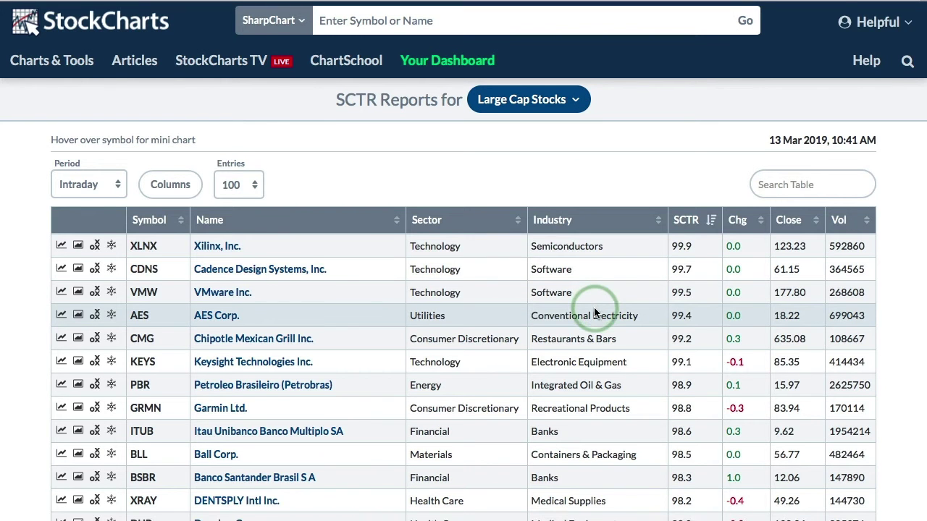
Sort the Large Cap SCTR table to show the lowest SCTR ranks first.
scroll(597, 308, down, 1)
scroll(594, 312, down, 1)
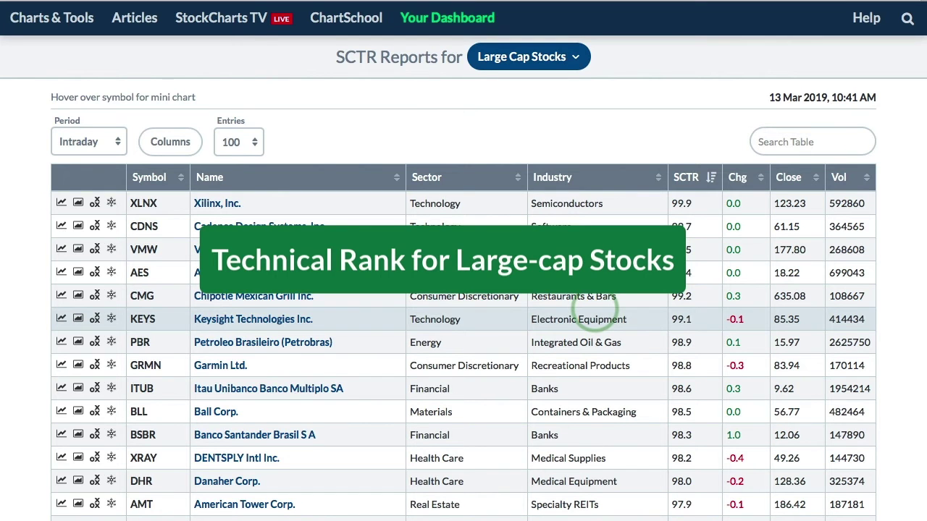
click(690, 182)
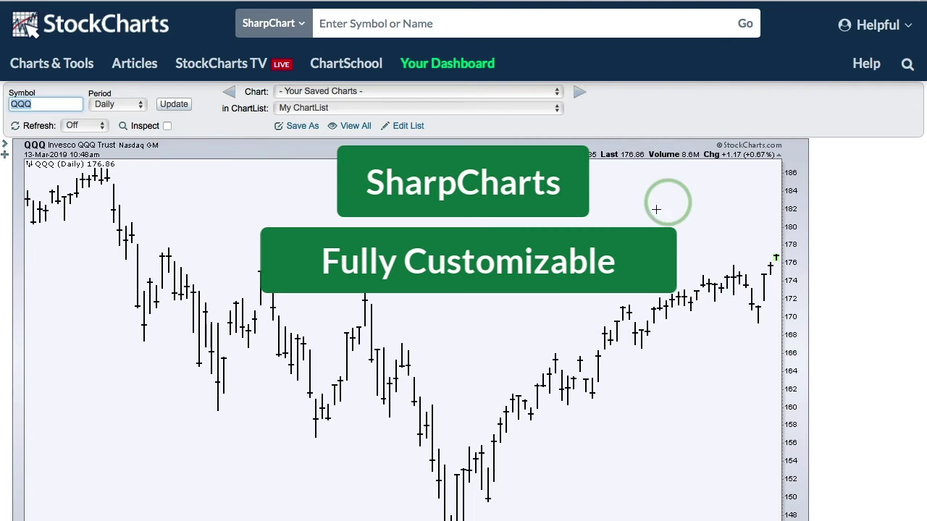
scroll(590, 294, down, 3)
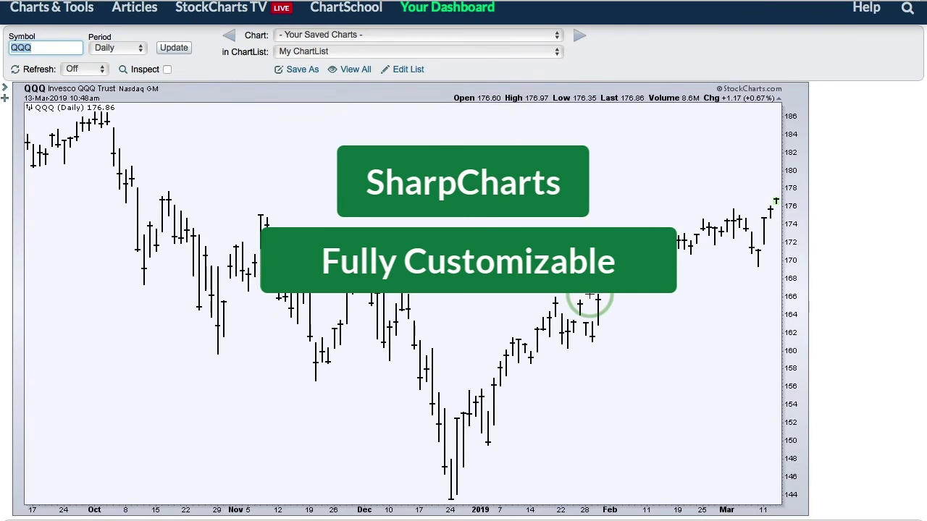
scroll(590, 295, down, 5)
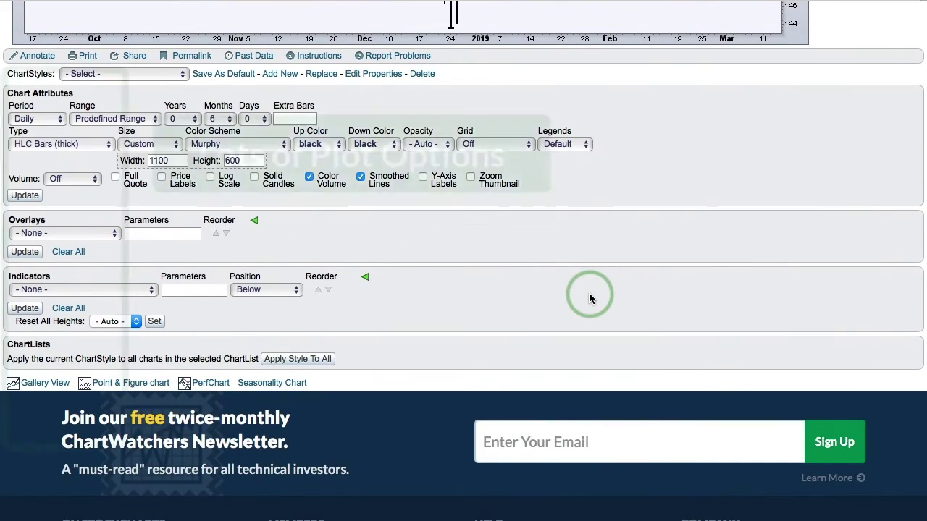
Switch the QQQ chart to Candlesticks with red down candles and separate-panel volume.
click(52, 145)
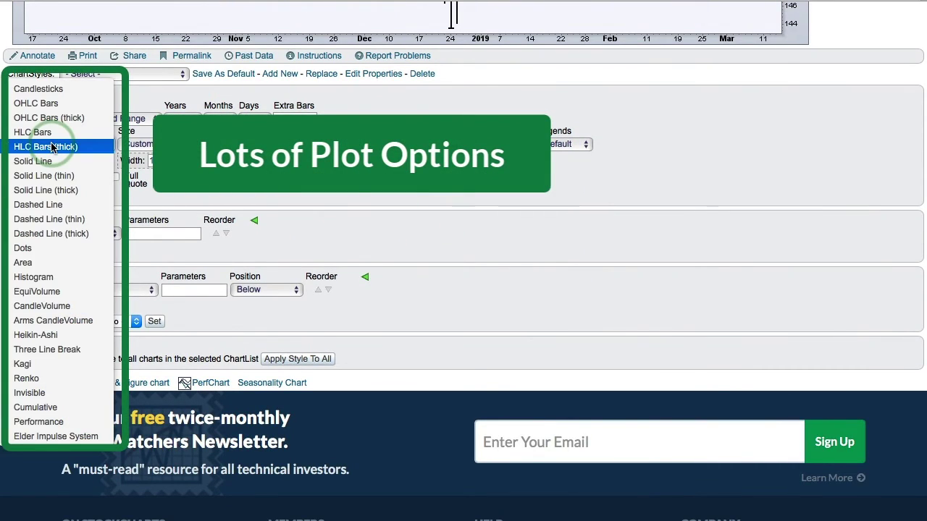
click(38, 88)
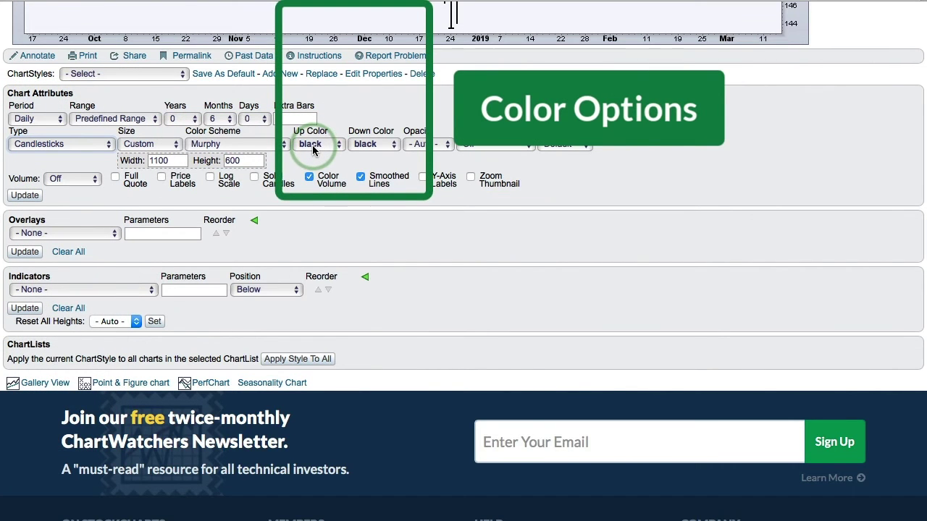
click(376, 144)
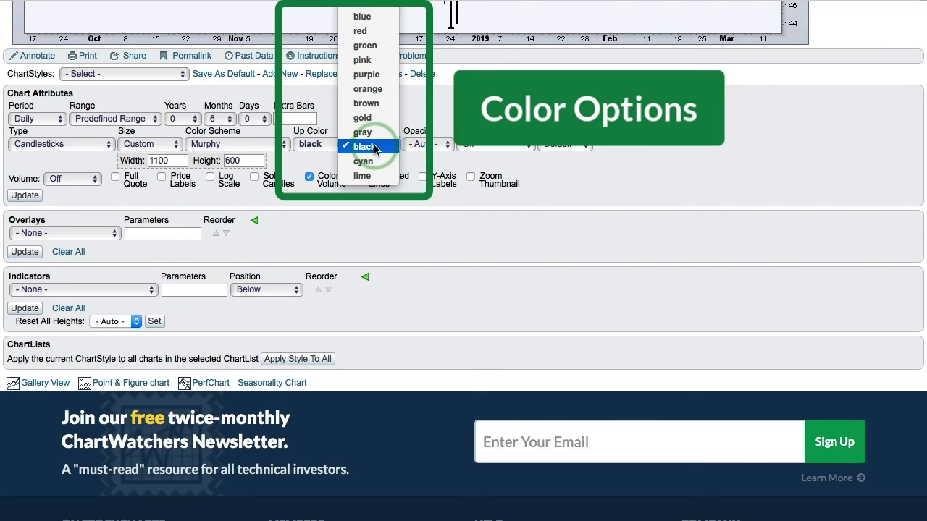
click(367, 37)
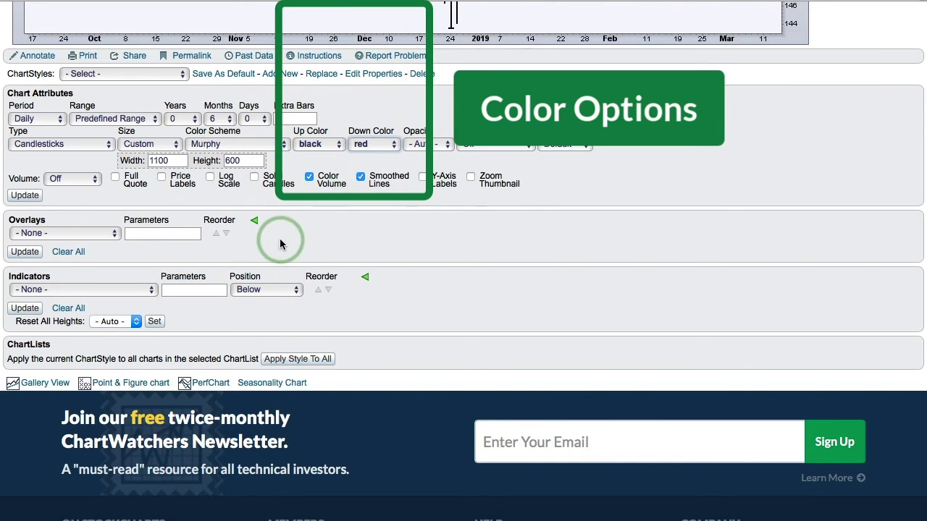
click(65, 180)
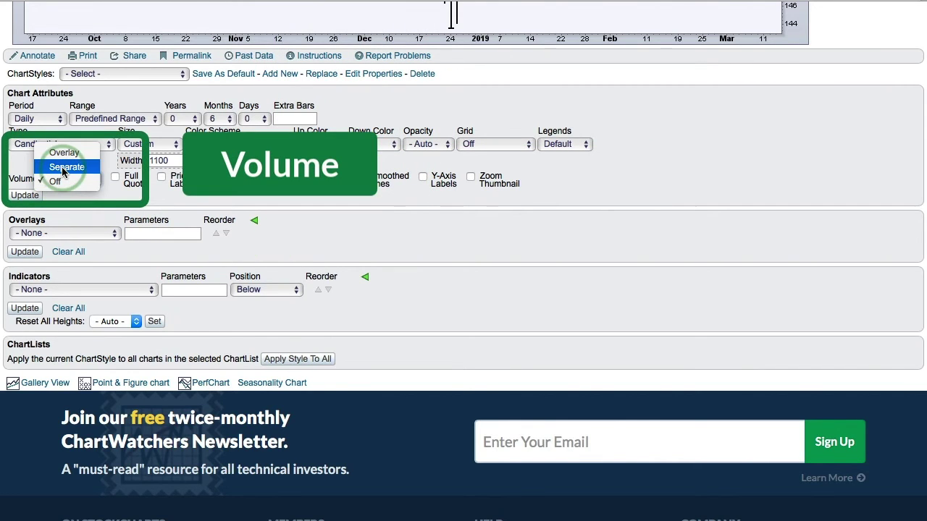
click(65, 168)
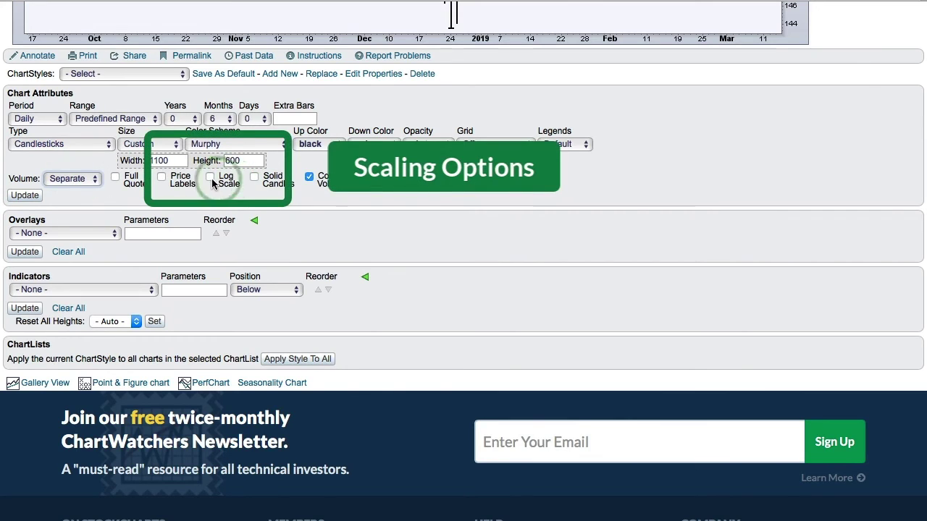
Add an Ichimoku Cloud overlay and a MACD (12,26,9) indicator, then update the chart.
click(77, 234)
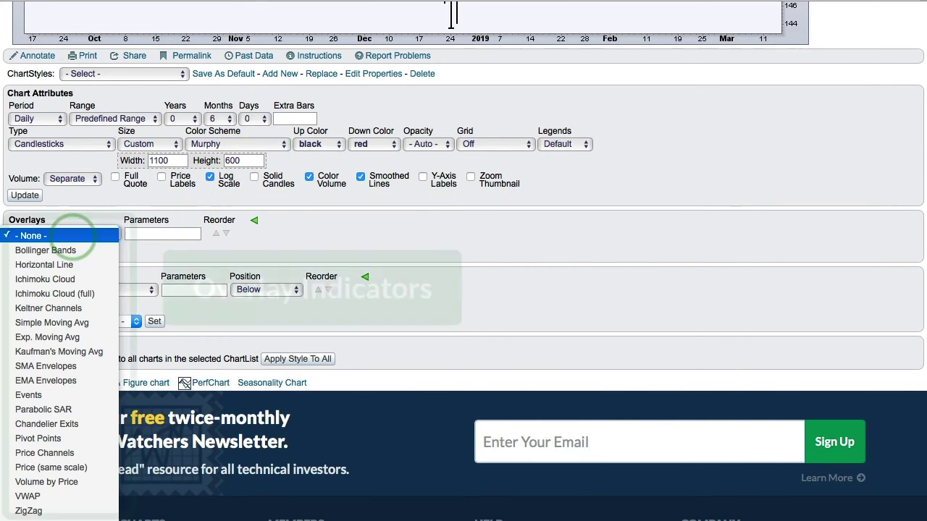
click(64, 283)
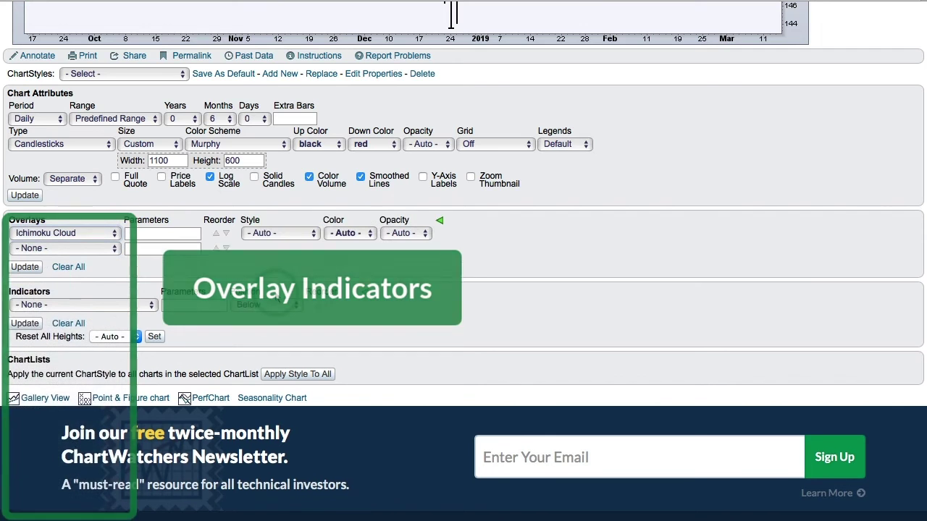
click(50, 306)
scroll(67, 378, down, 5)
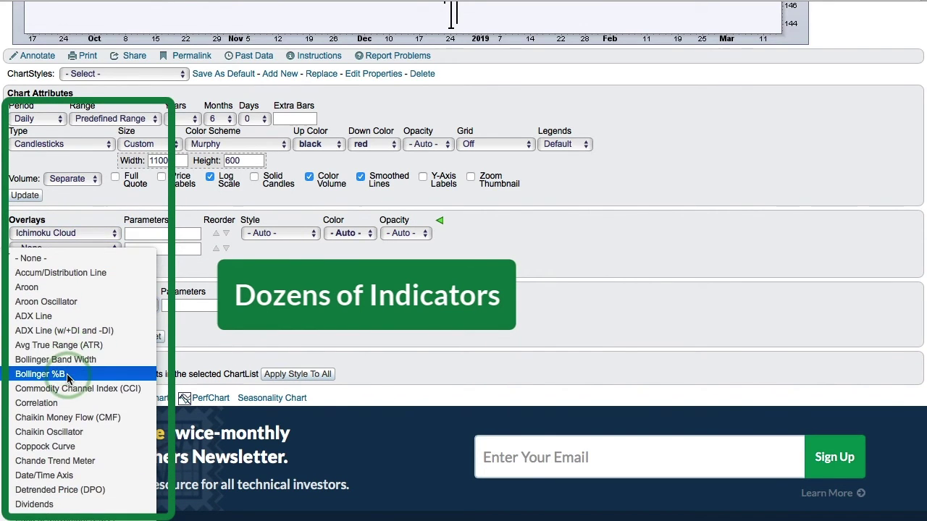
click(33, 408)
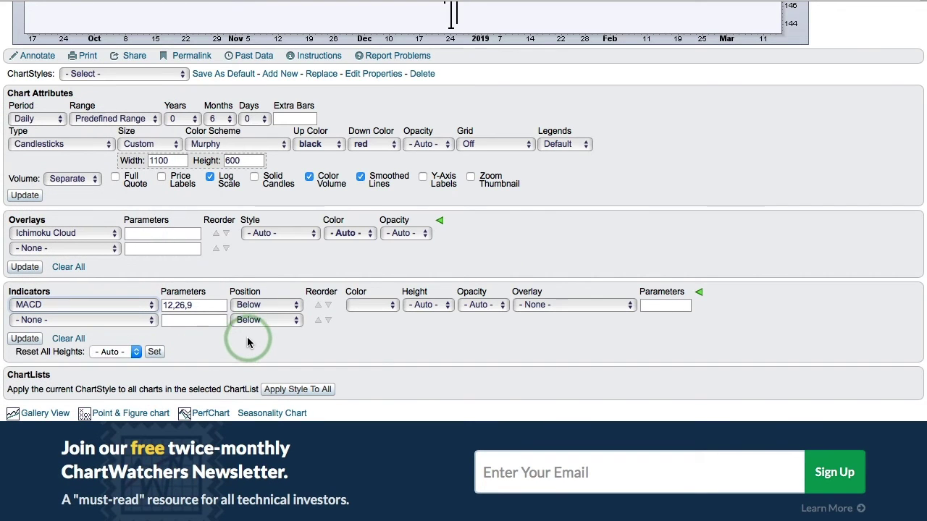
click(24, 341)
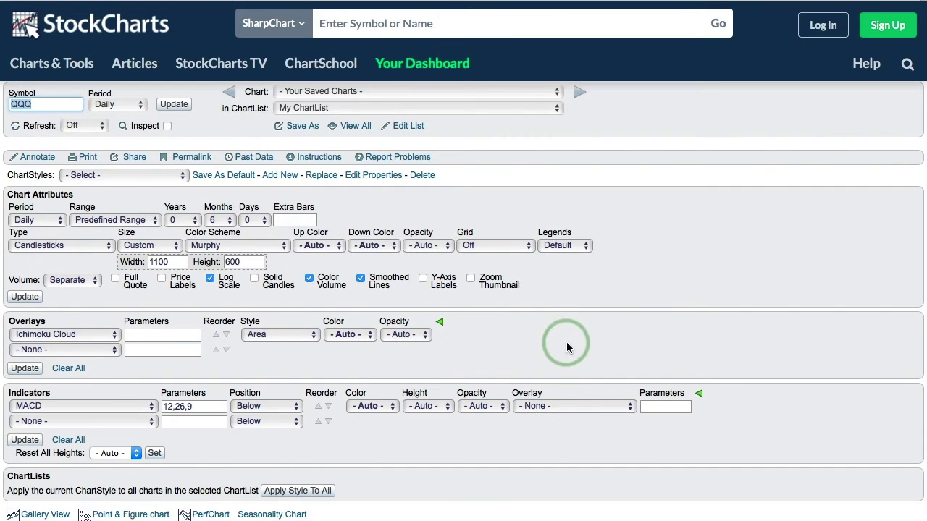
Save the customized QQQ chart to My ChartList under the name 'QQQ - Daily Candlesticks'.
scroll(575, 343, down, 1)
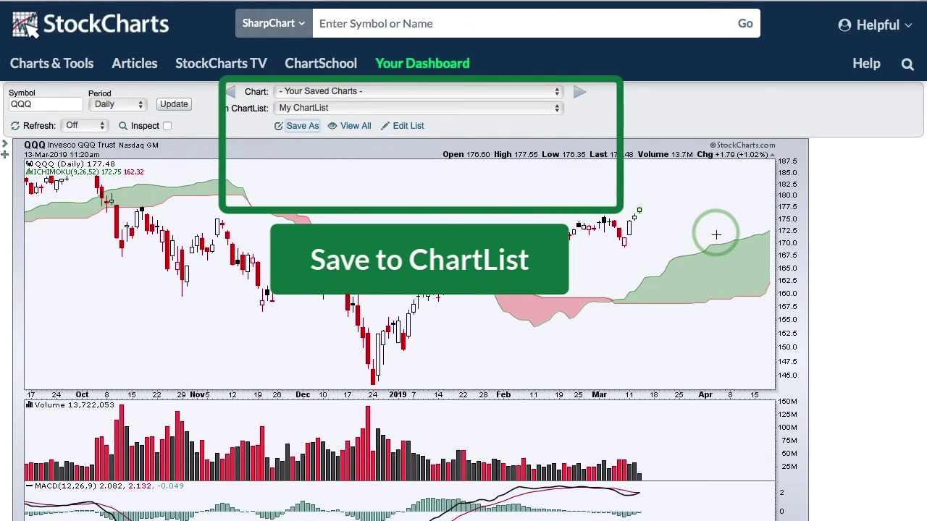
click(300, 126)
click(357, 158)
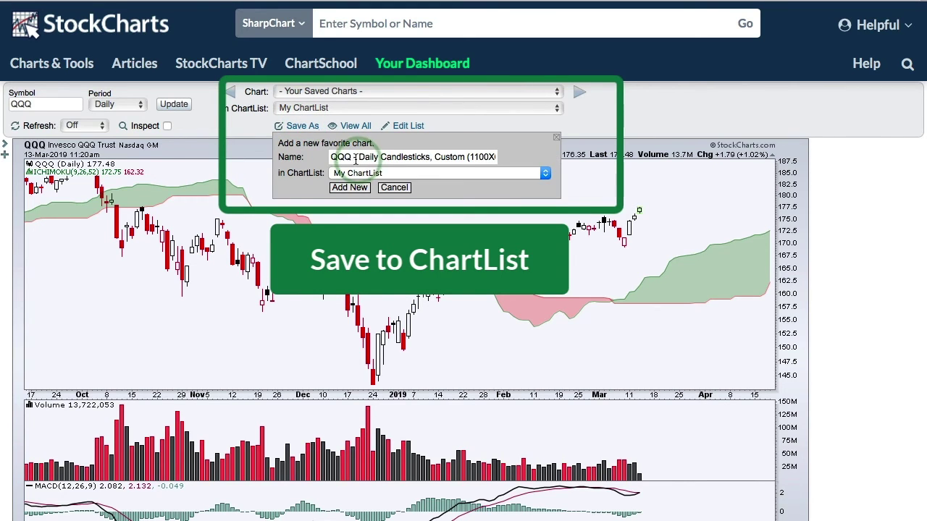
drag(432, 157, 581, 157)
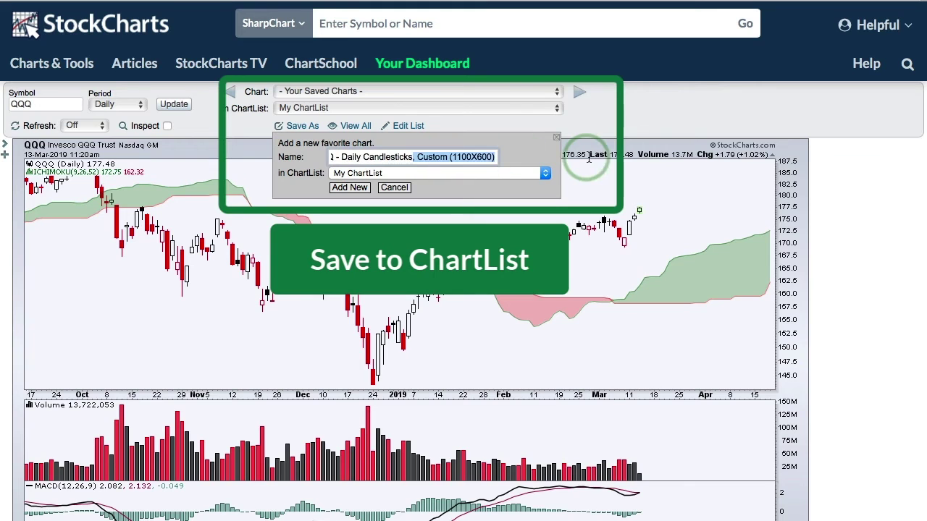
key(BackSpace)
key(BackSpace)
click(340, 190)
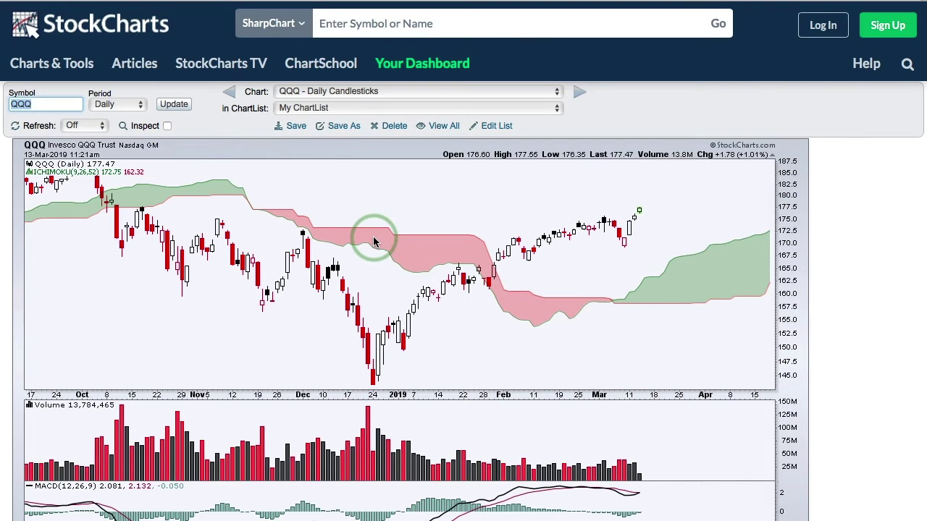
scroll(373, 236, down, 4)
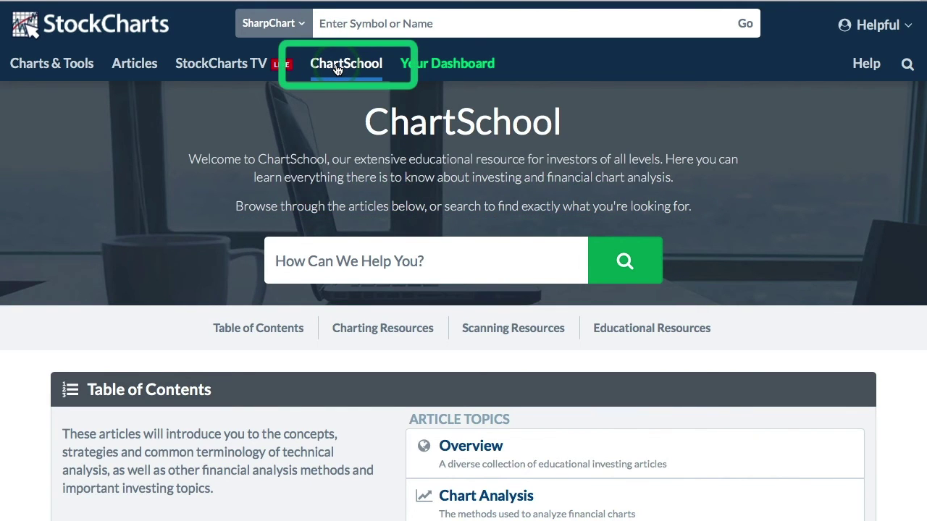
Scroll through ChartSchool's Table of Contents, Charting, Scanning and Educational Resources sections.
scroll(323, 191, down, 3)
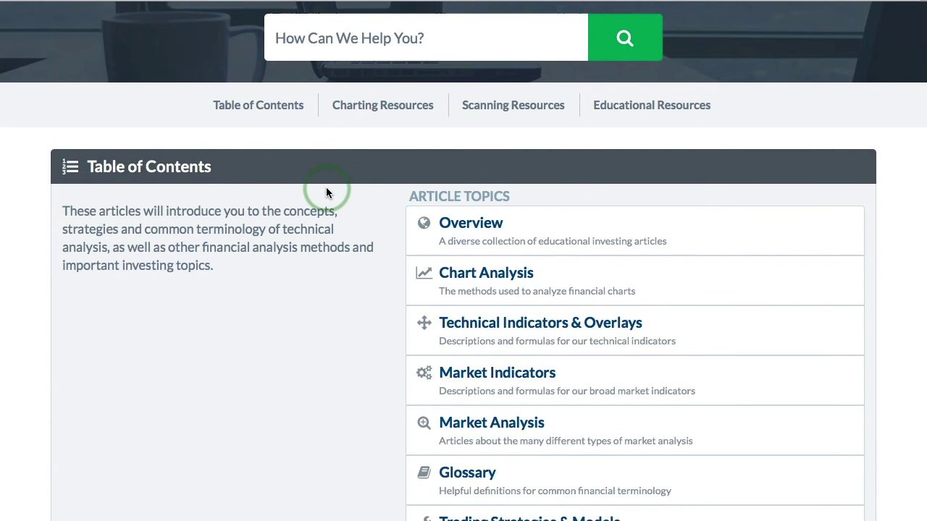
scroll(326, 192, down, 1)
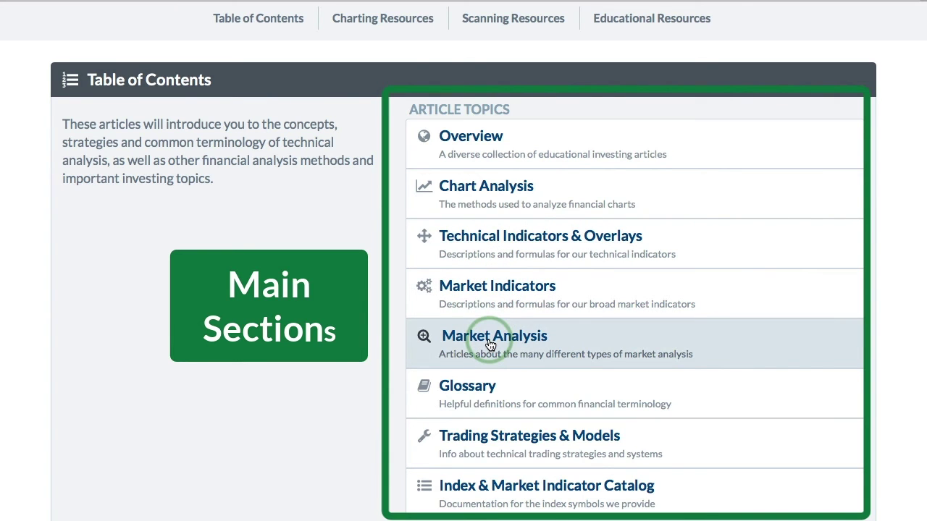
scroll(484, 376, down, 6)
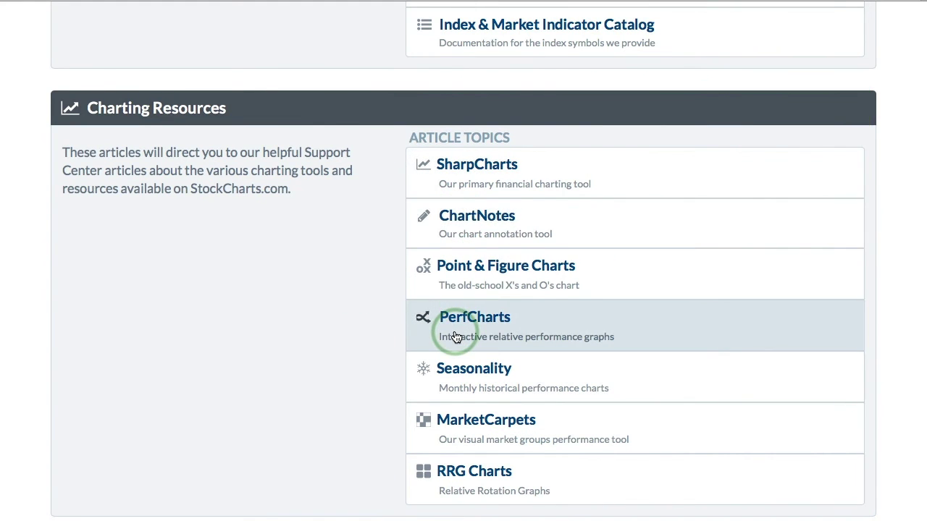
scroll(452, 330, down, 2)
scroll(456, 336, down, 5)
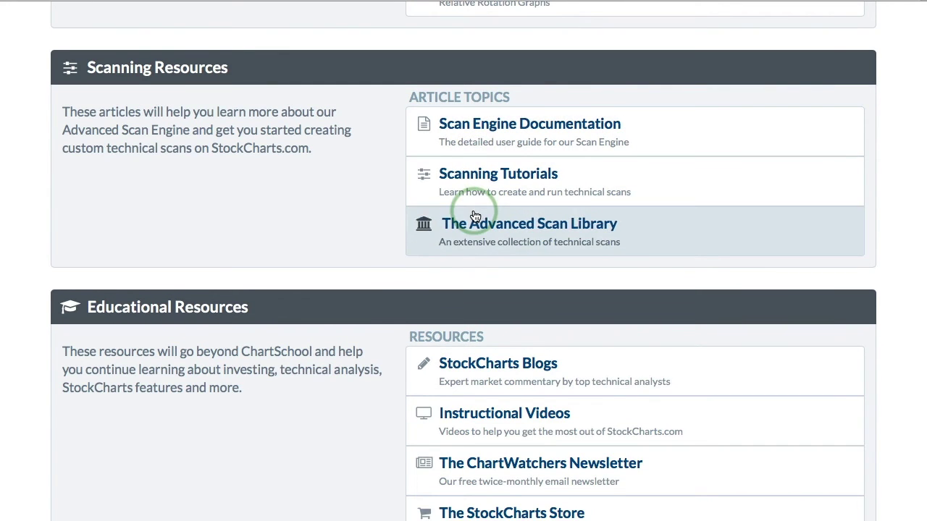
scroll(482, 347, down, 1)
scroll(485, 352, down, 1)
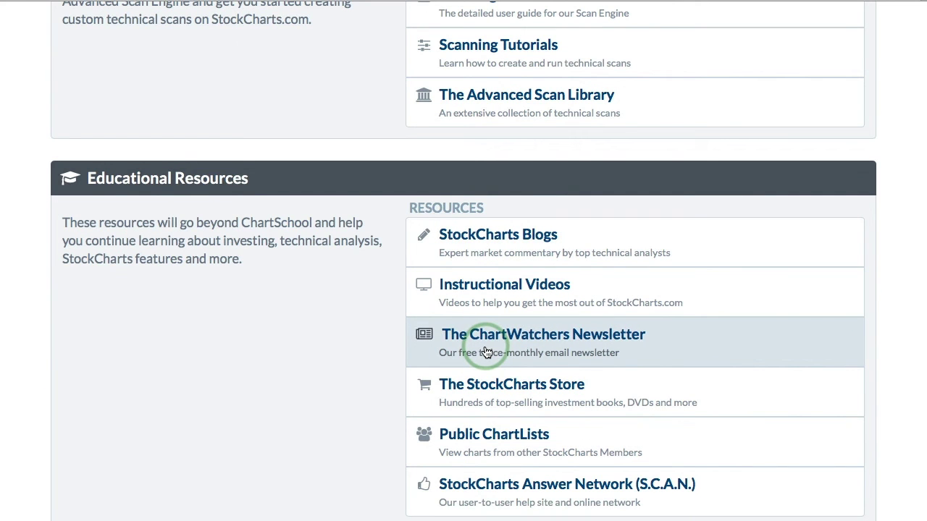